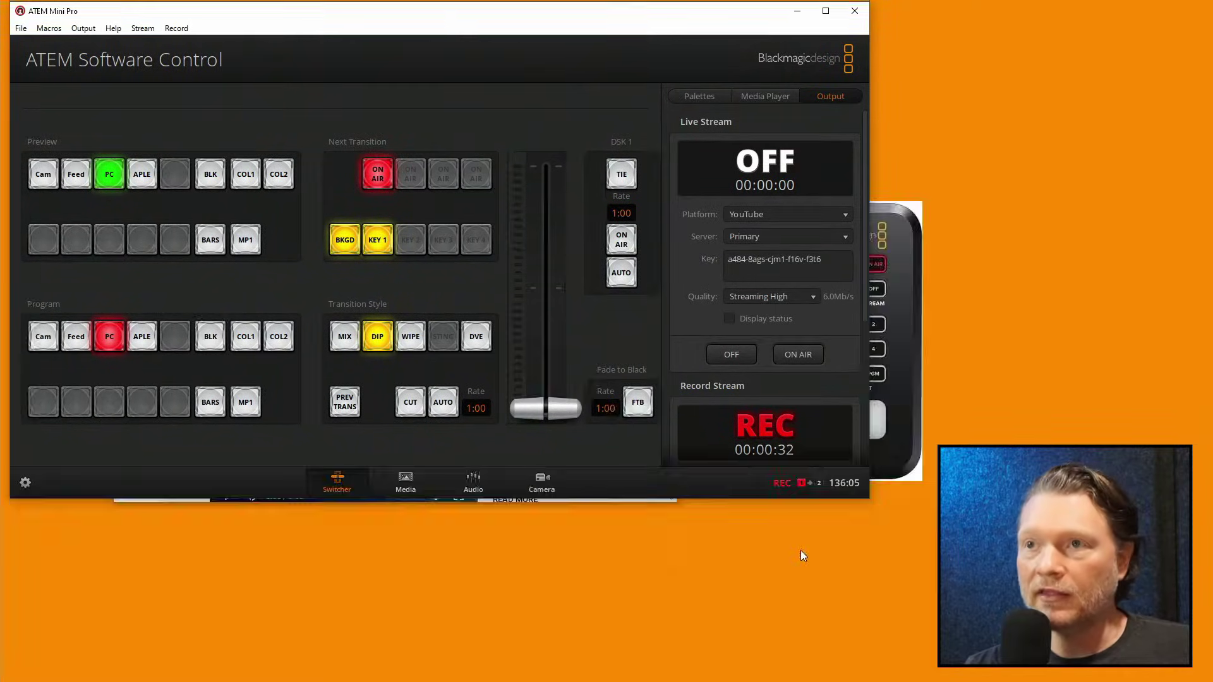
Step: Maximize the switcher and bring up the Live Stream settings in the Output palette
double_click(577, 11)
left_click(1046, 92)
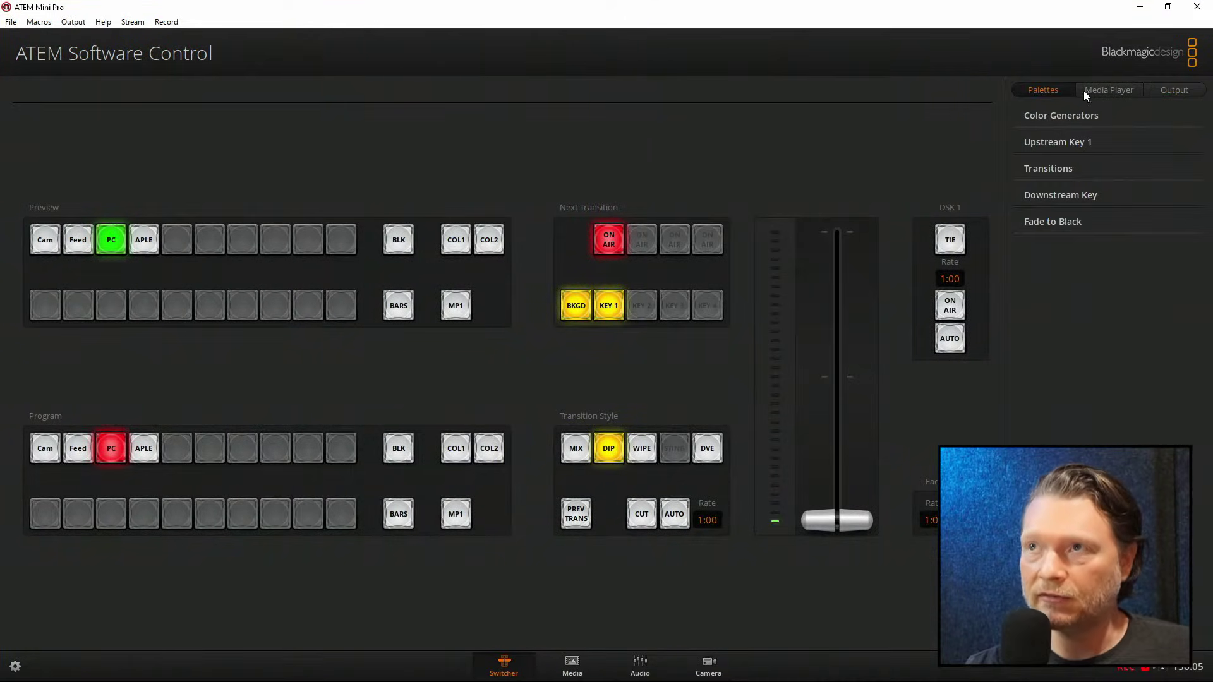
left_click(1165, 89)
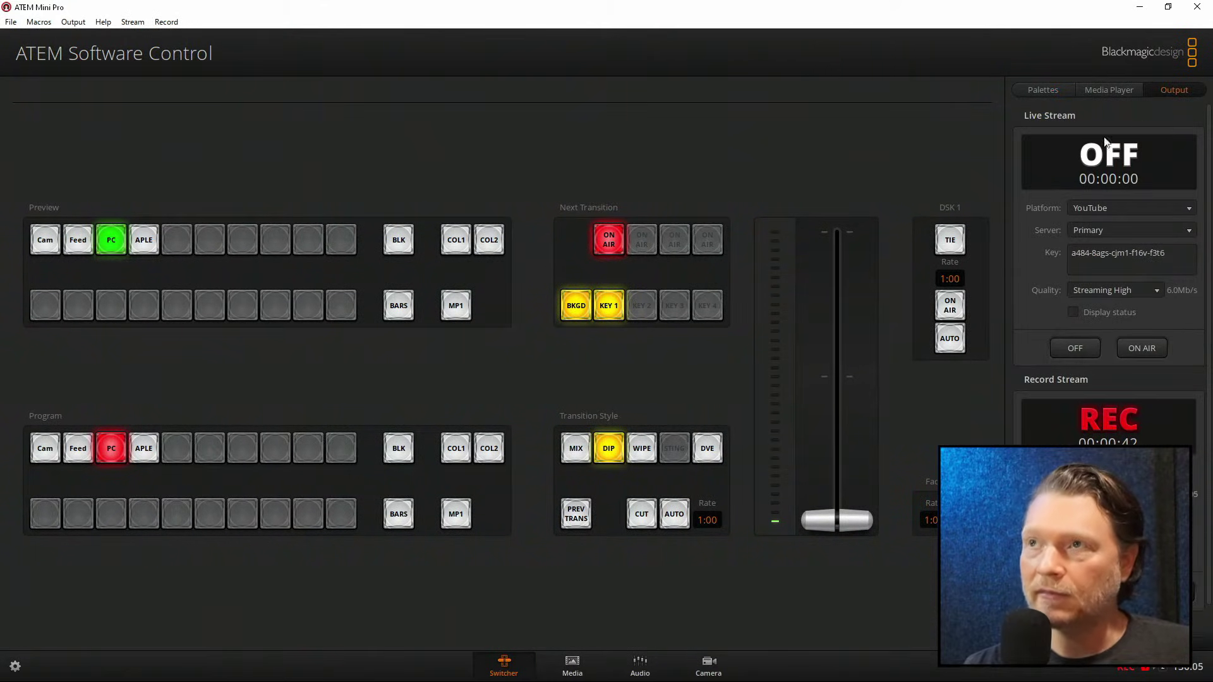
left_click(1049, 117)
left_click(1049, 142)
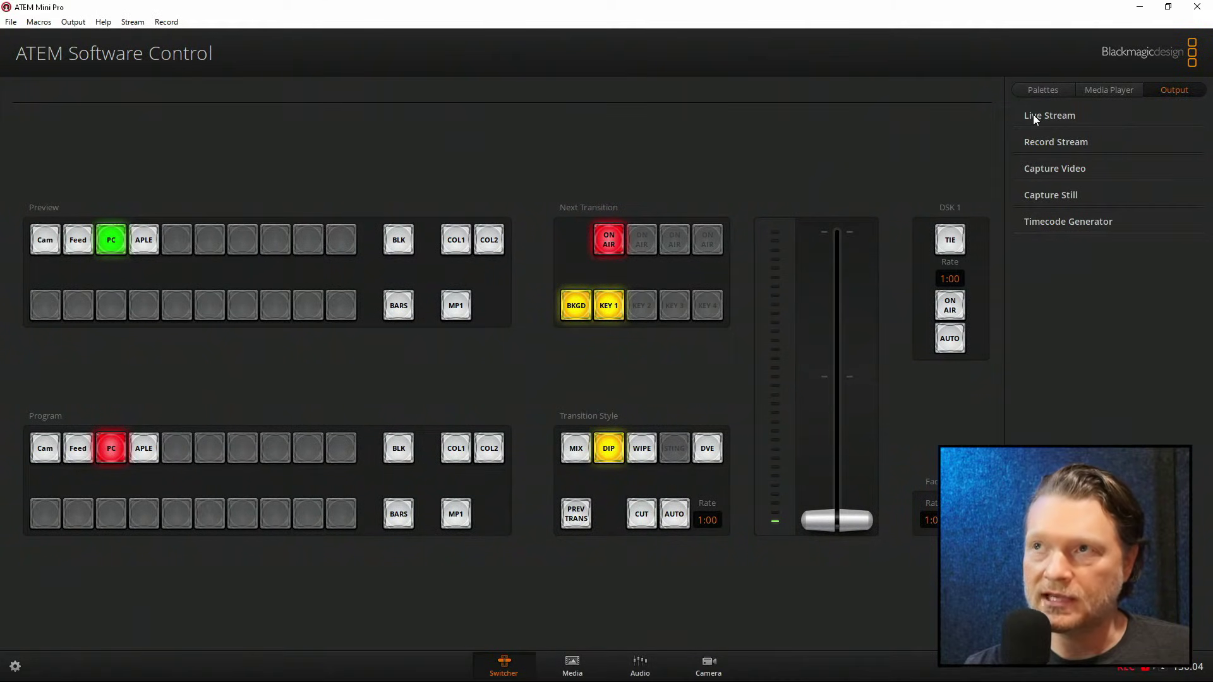
left_click(1045, 117)
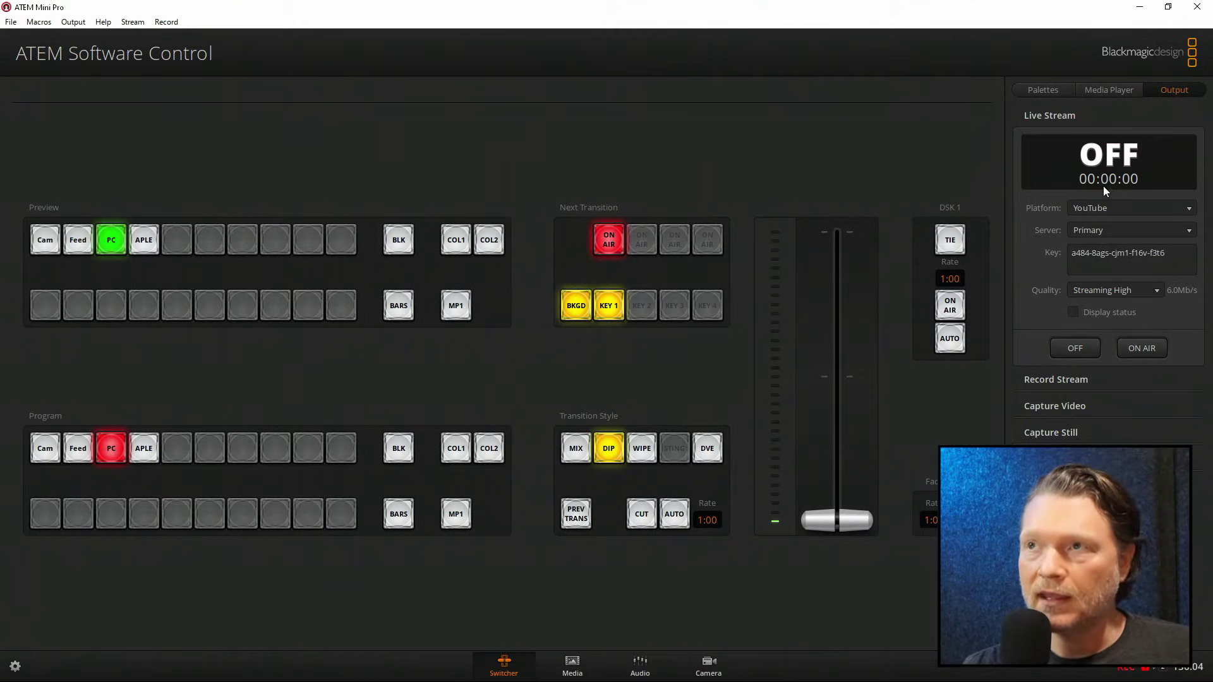
Step: Keep YouTube as the streaming platform and Primary as the stream server
left_click(1155, 209)
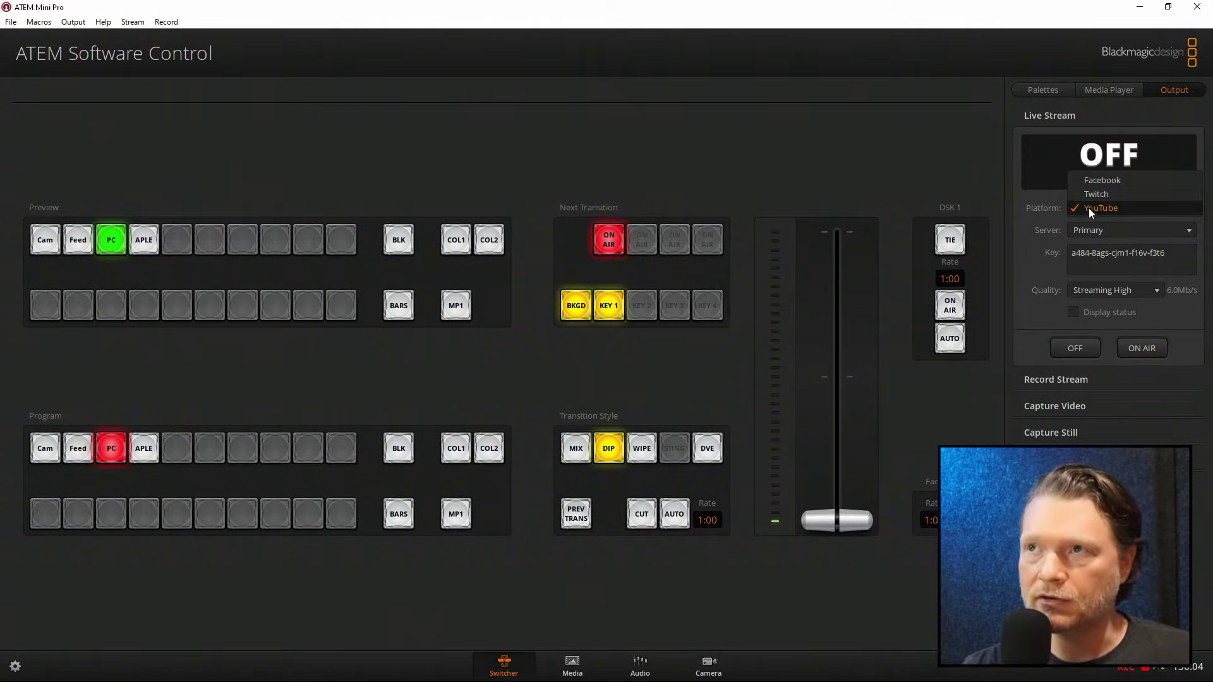
left_click(1063, 210)
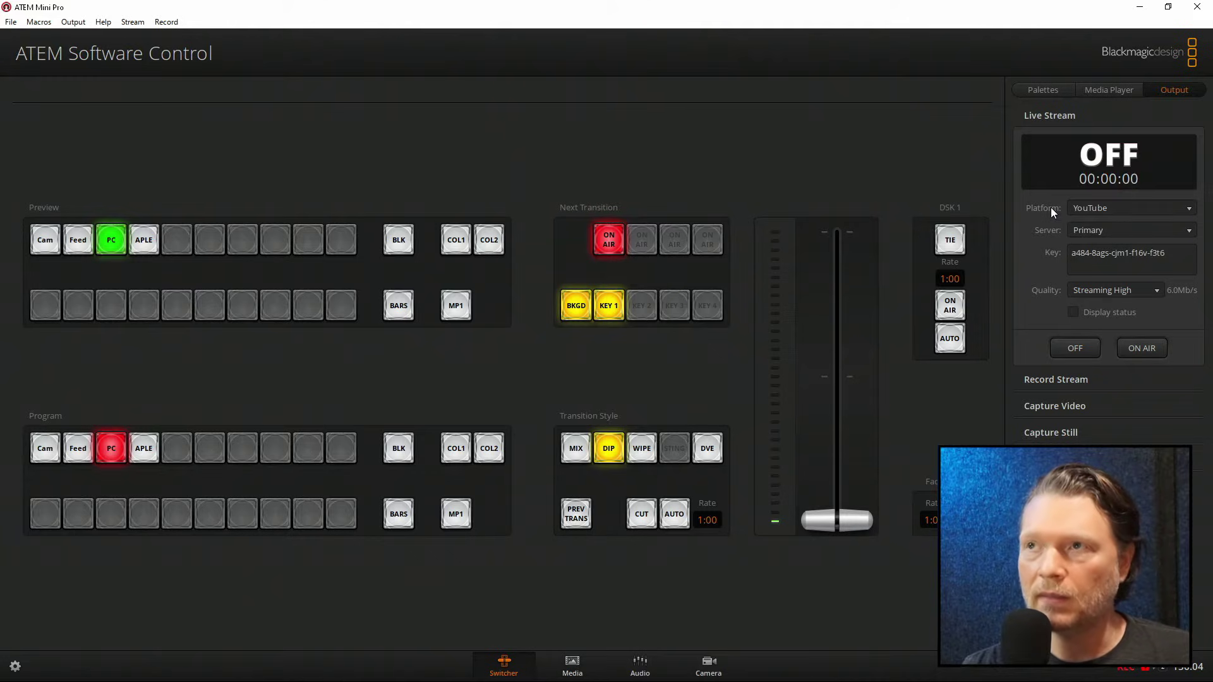
left_click(1100, 230)
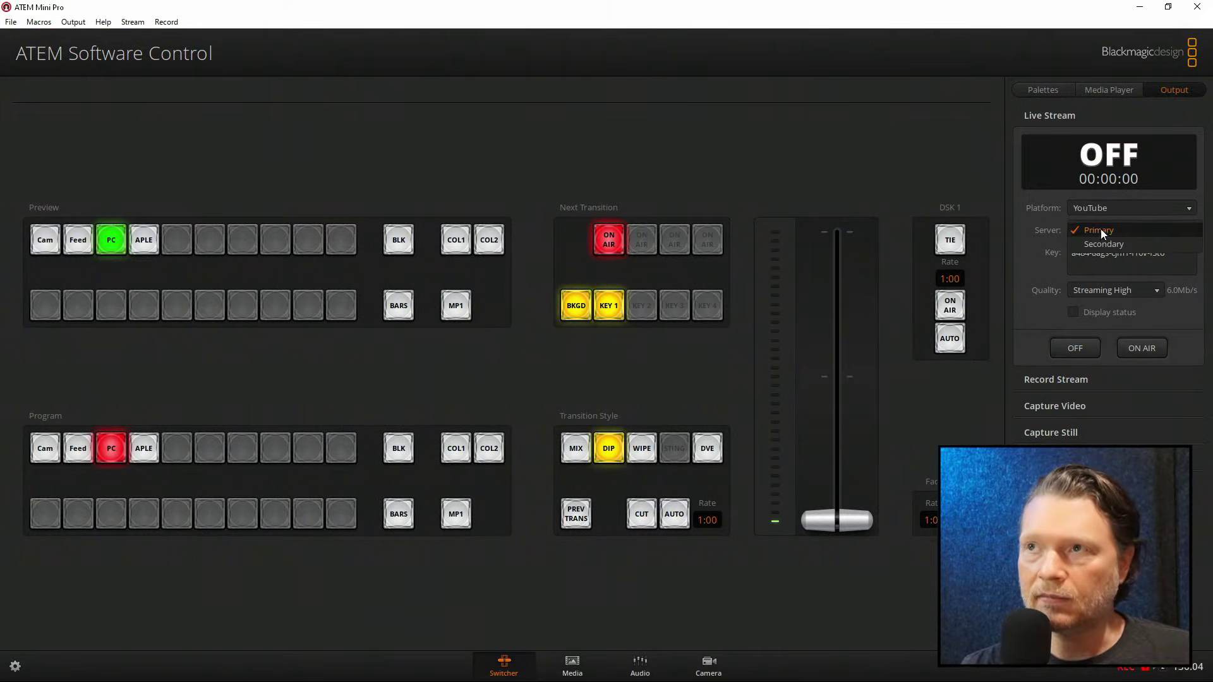
left_click(1115, 233)
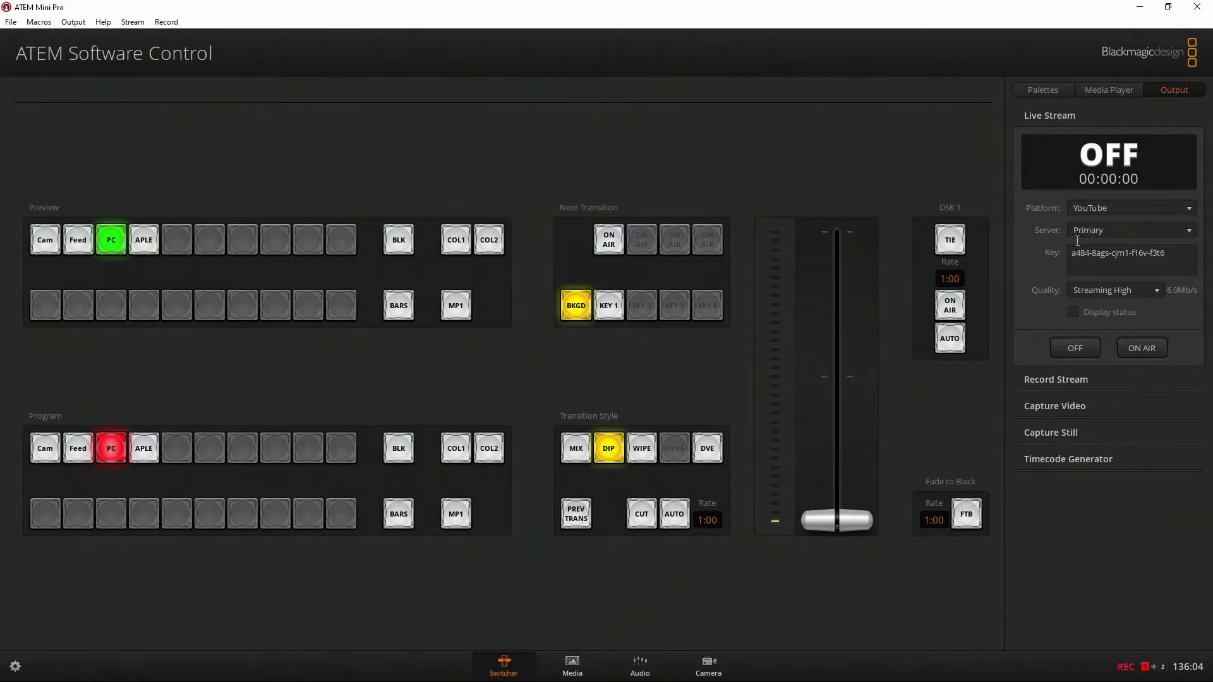
Step: Restore the ATEM switcher window from full screen to its smaller size
double_click(782, 13)
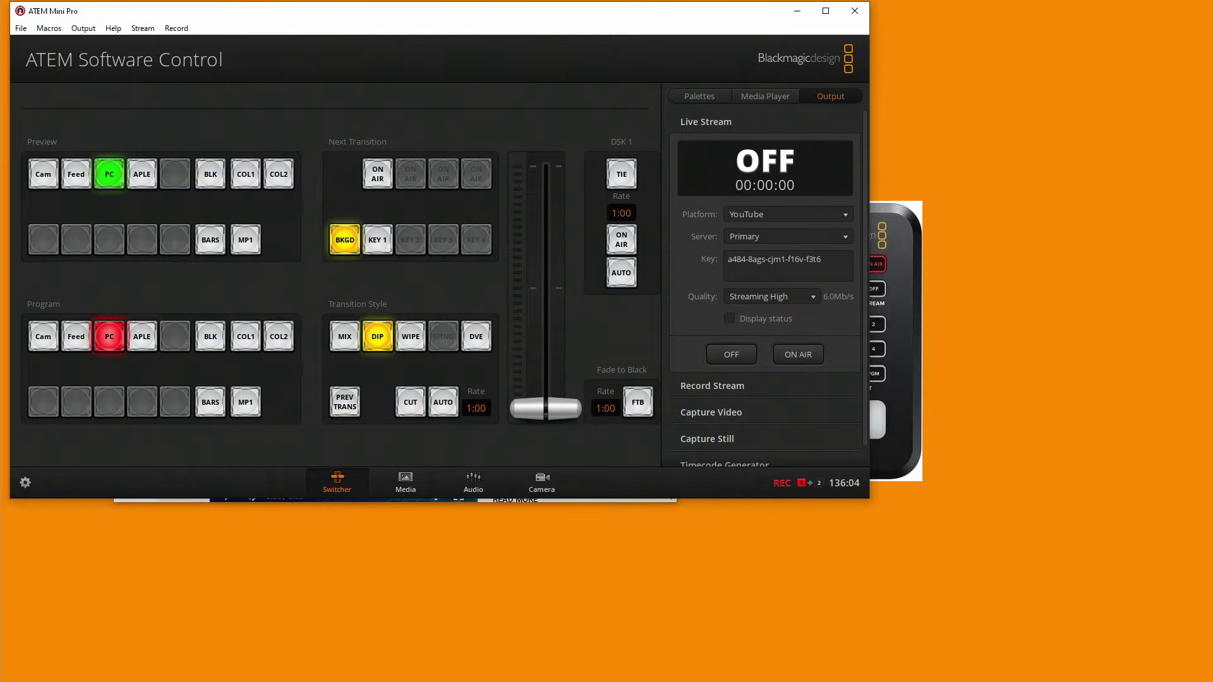
Step: Maximize Firefox, open YouTube Studio from the account menu, and choose Create > Go live
key("alt+Tab")
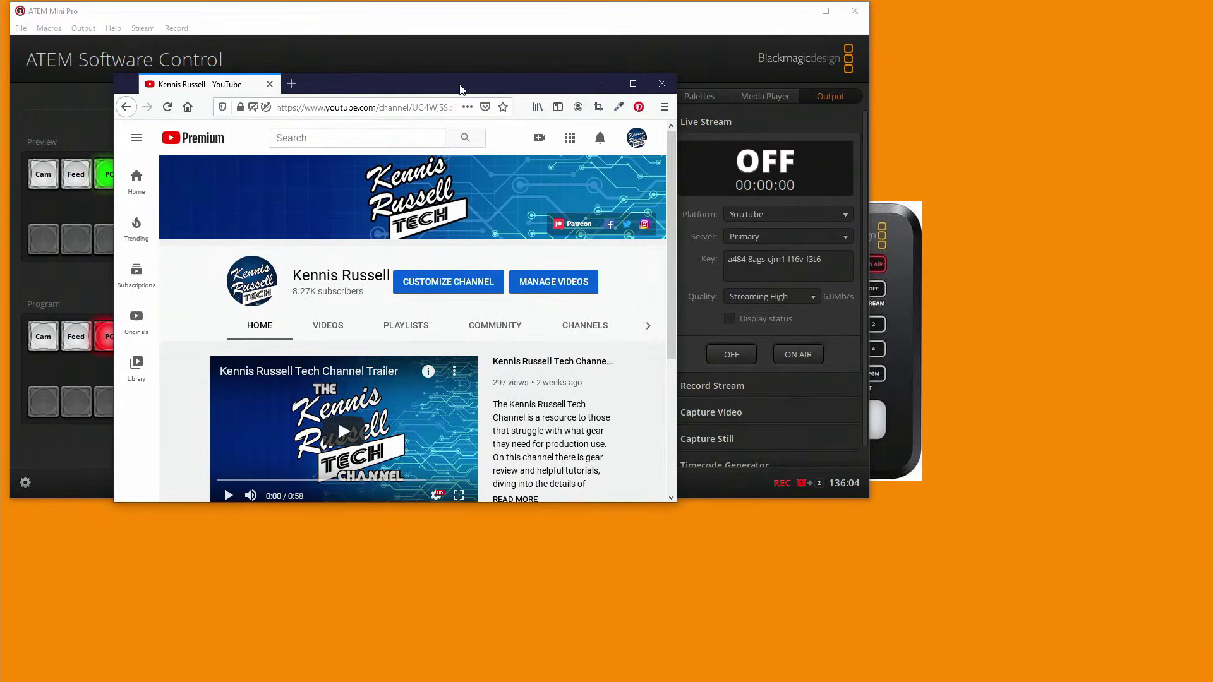
double_click(465, 86)
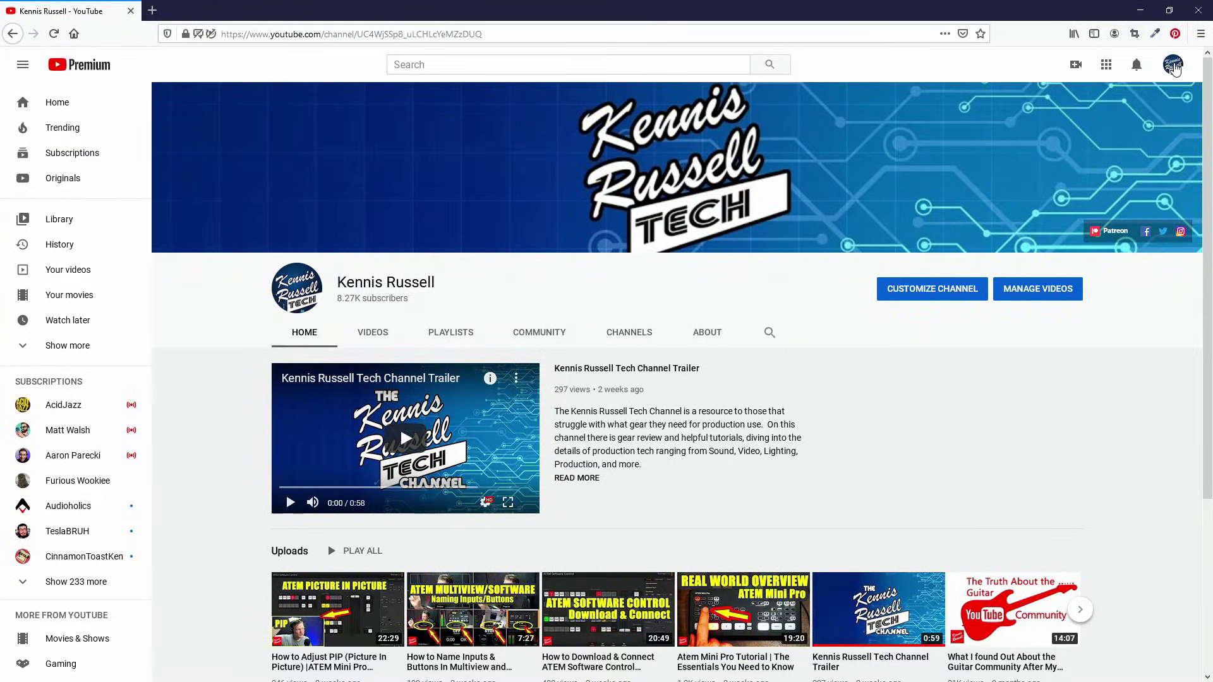
left_click(1172, 66)
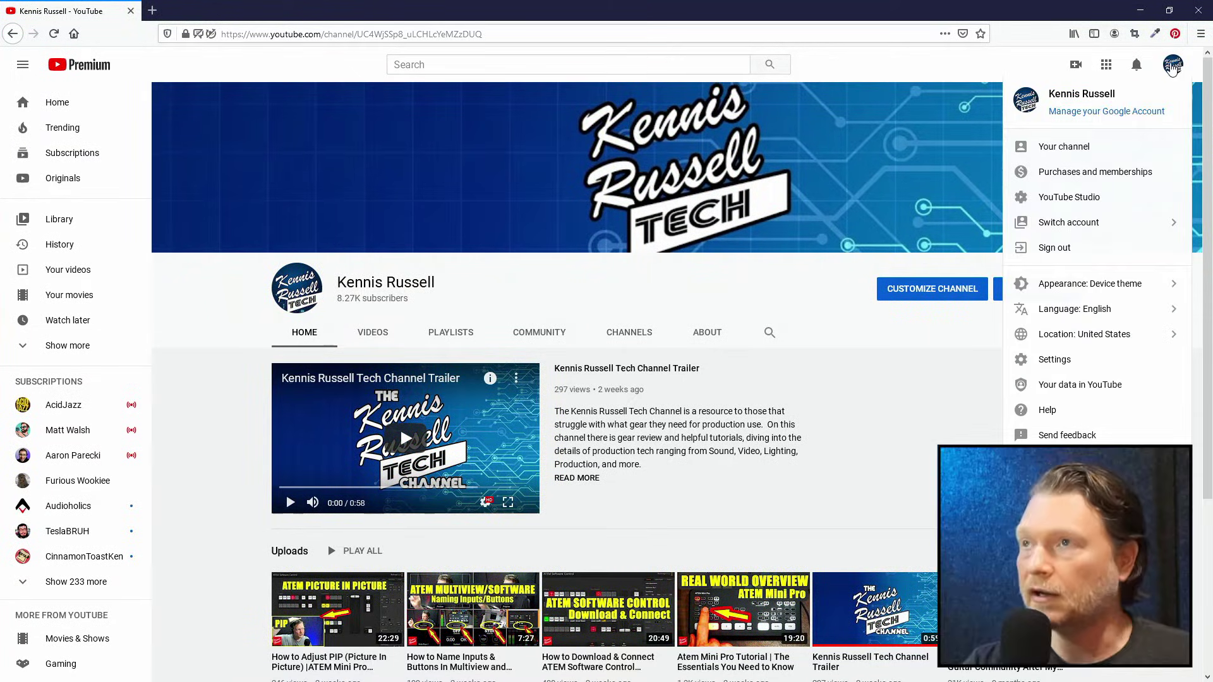
left_click(1173, 66)
left_click(1173, 67)
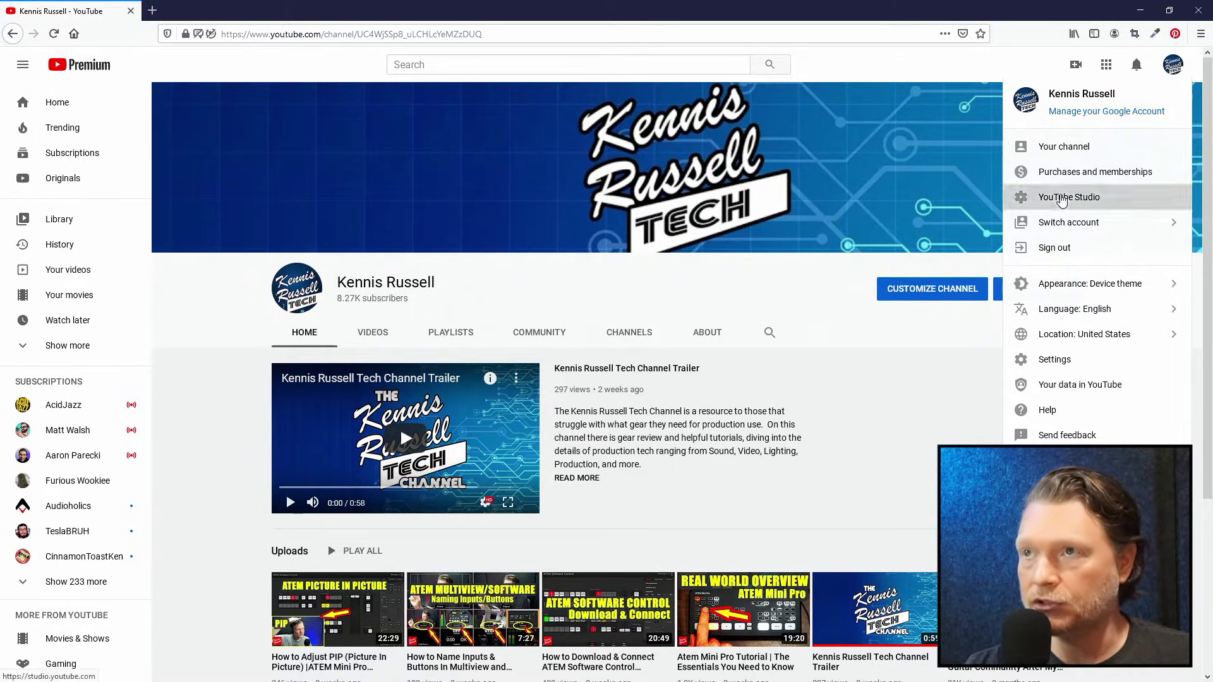
left_click(1068, 197)
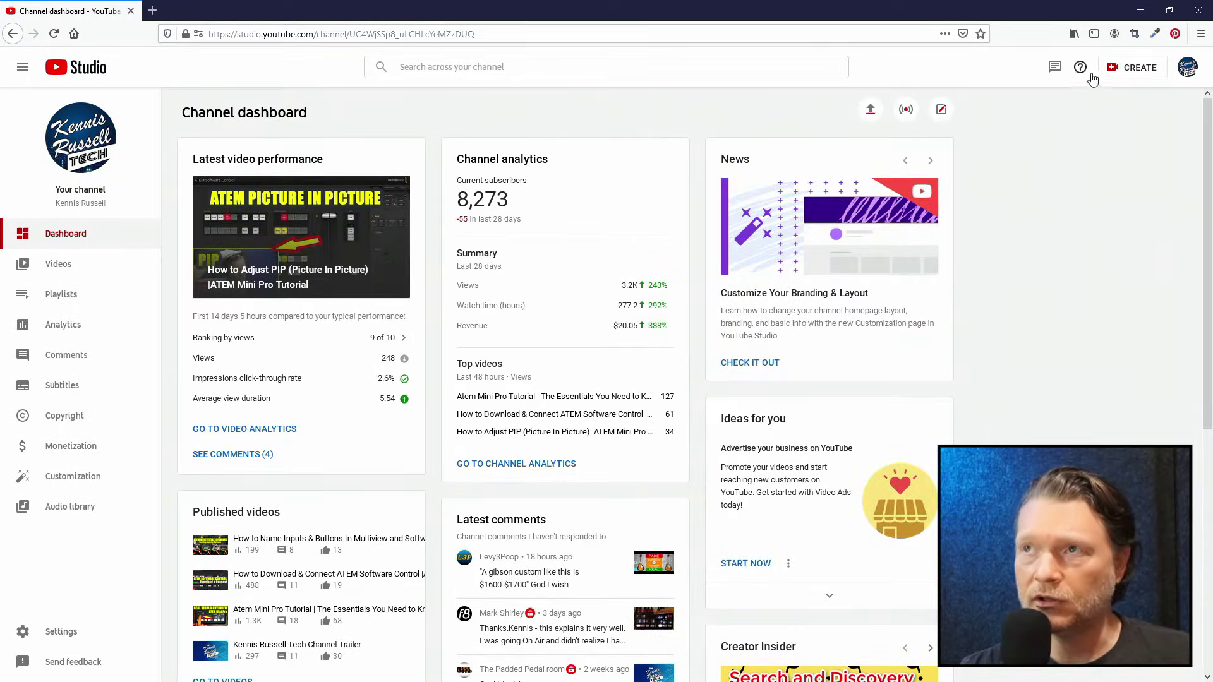
left_click(1131, 70)
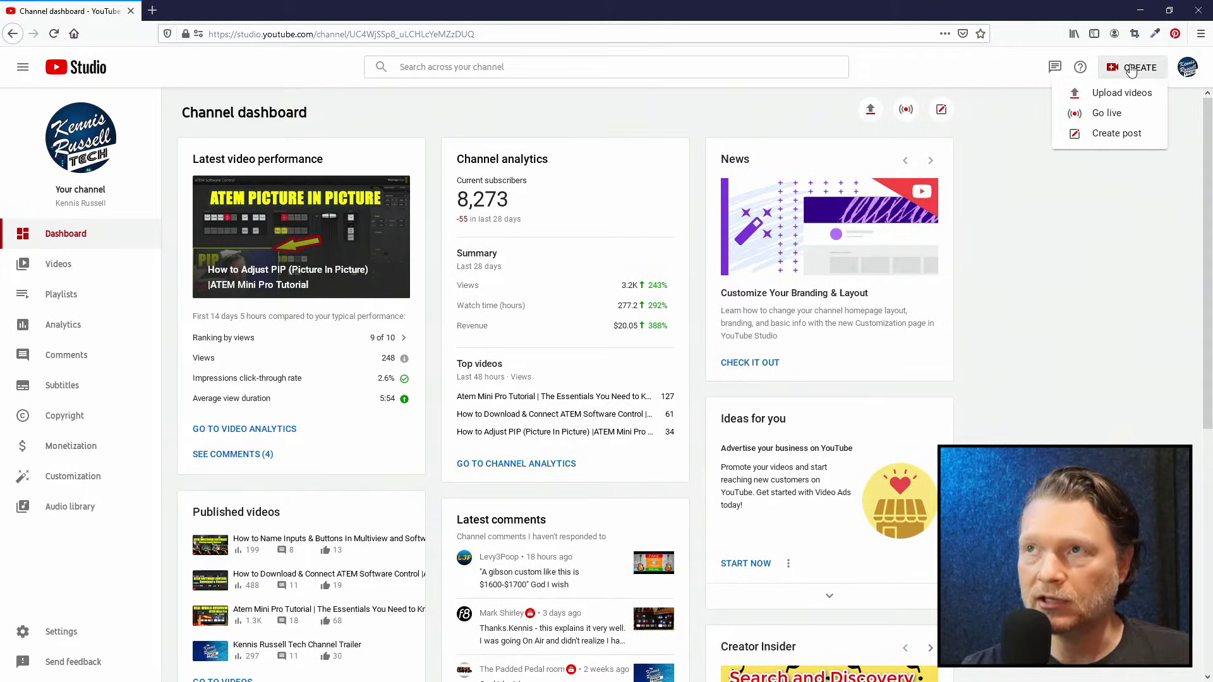
left_click(1106, 114)
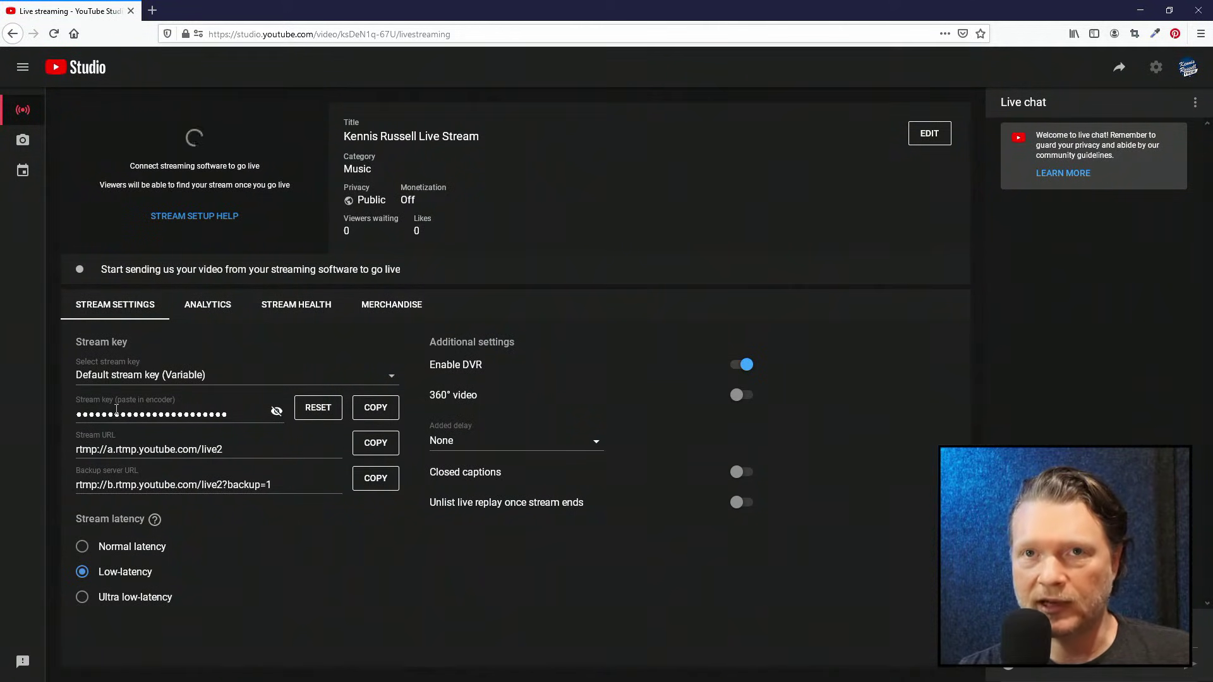
Step: Reveal and hide the stream key, then copy it to the clipboard
left_click_drag(72, 387, 142, 412)
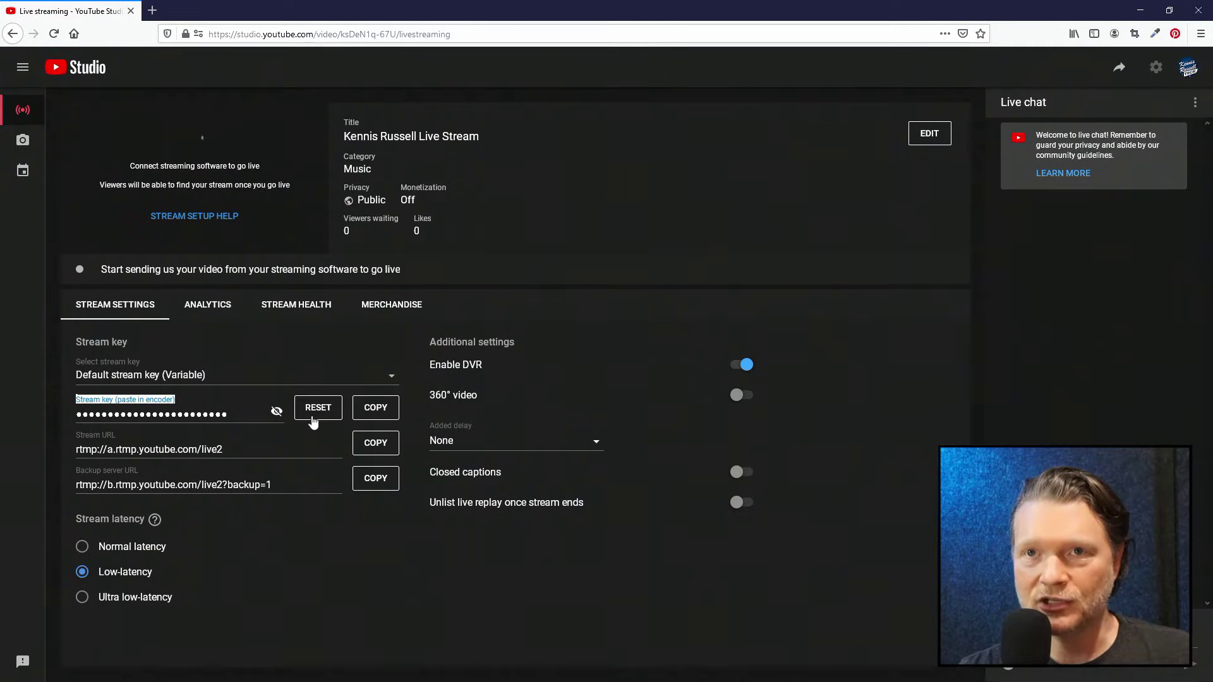
left_click(227, 401)
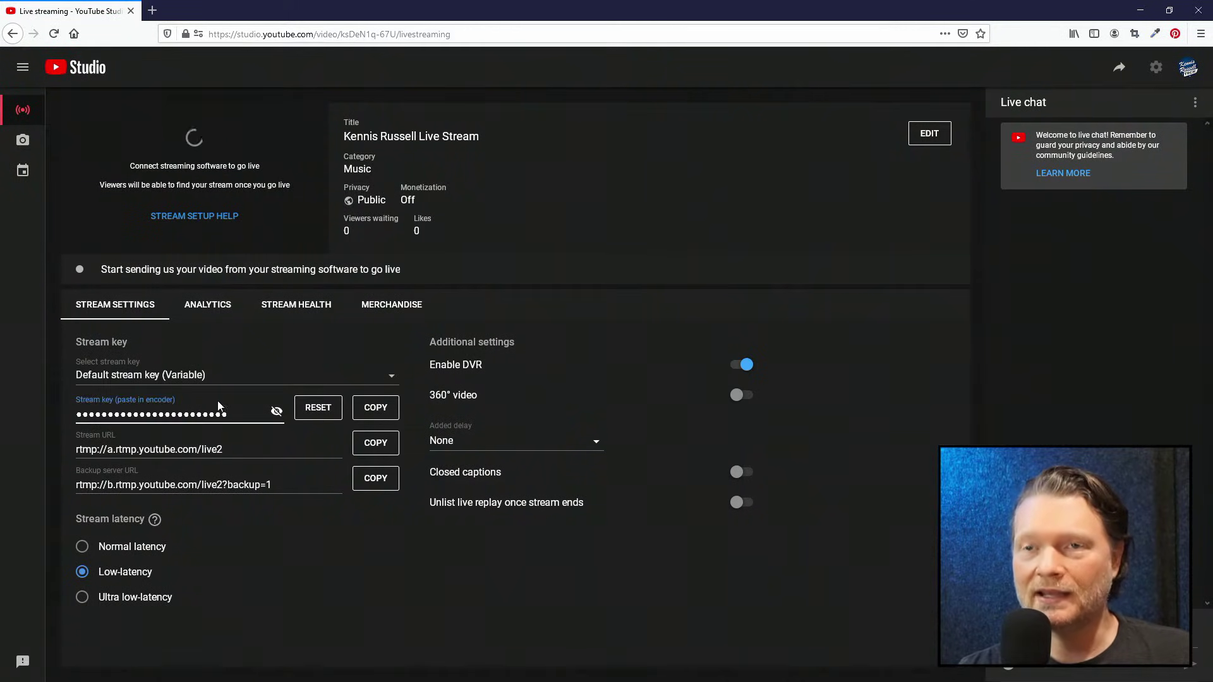
left_click(276, 411)
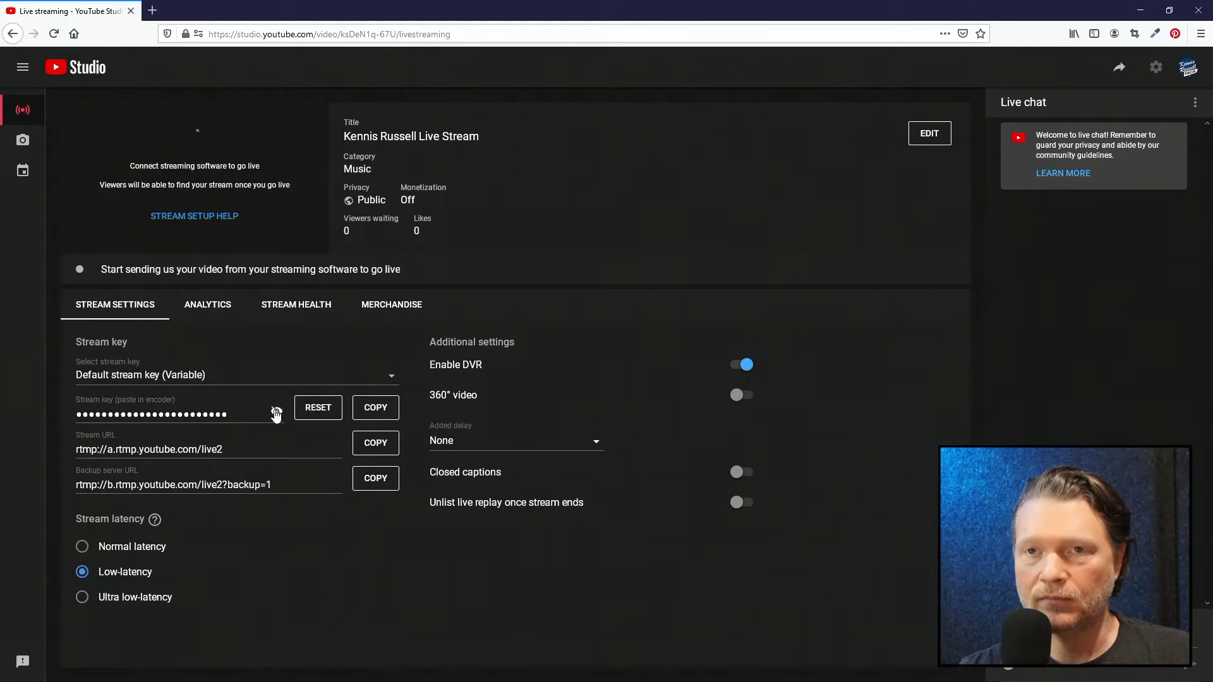
left_click(276, 411)
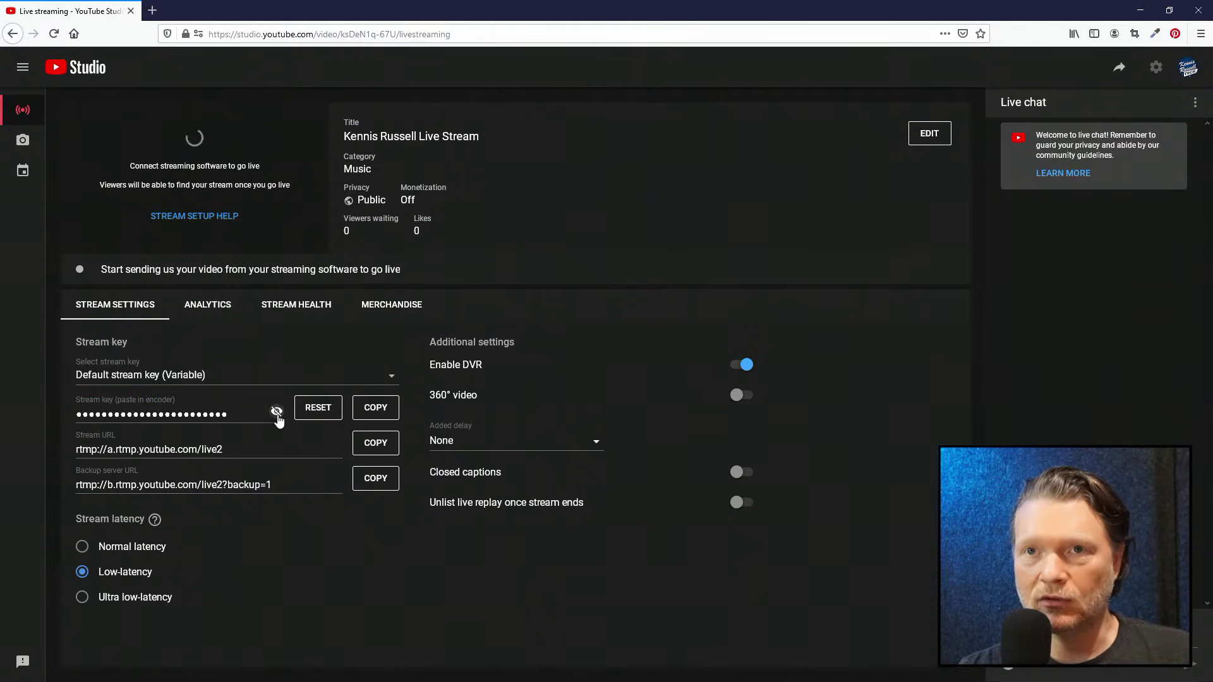
left_click(276, 412)
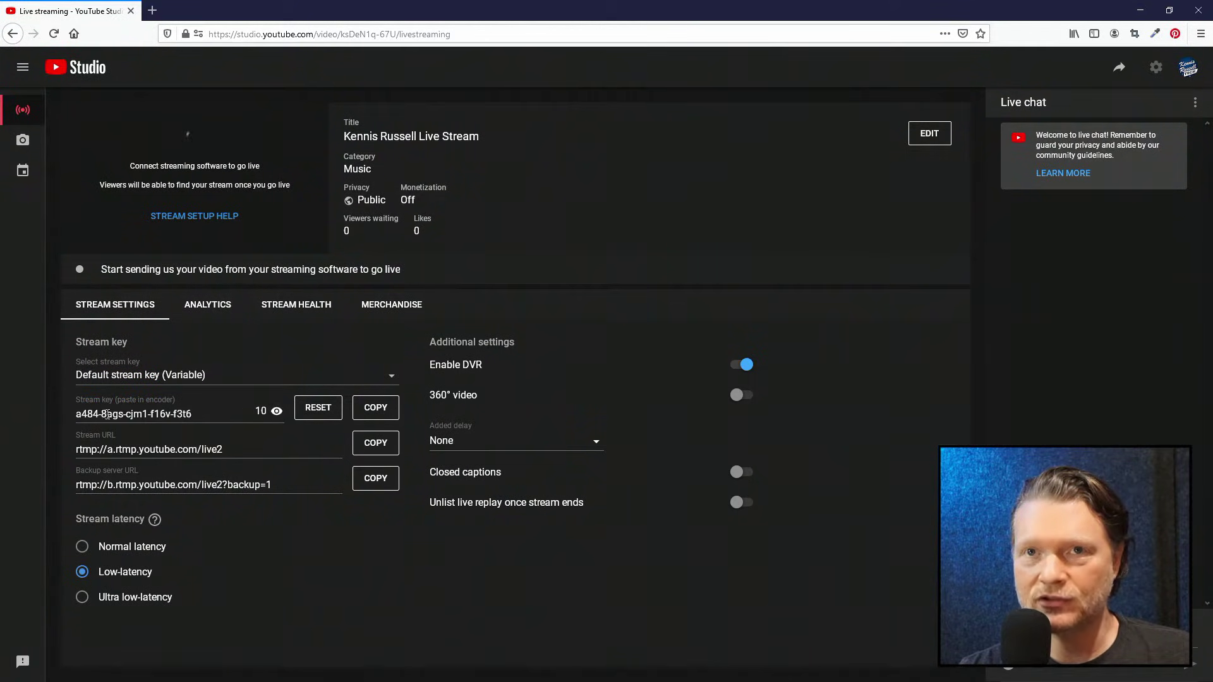
left_click(277, 411)
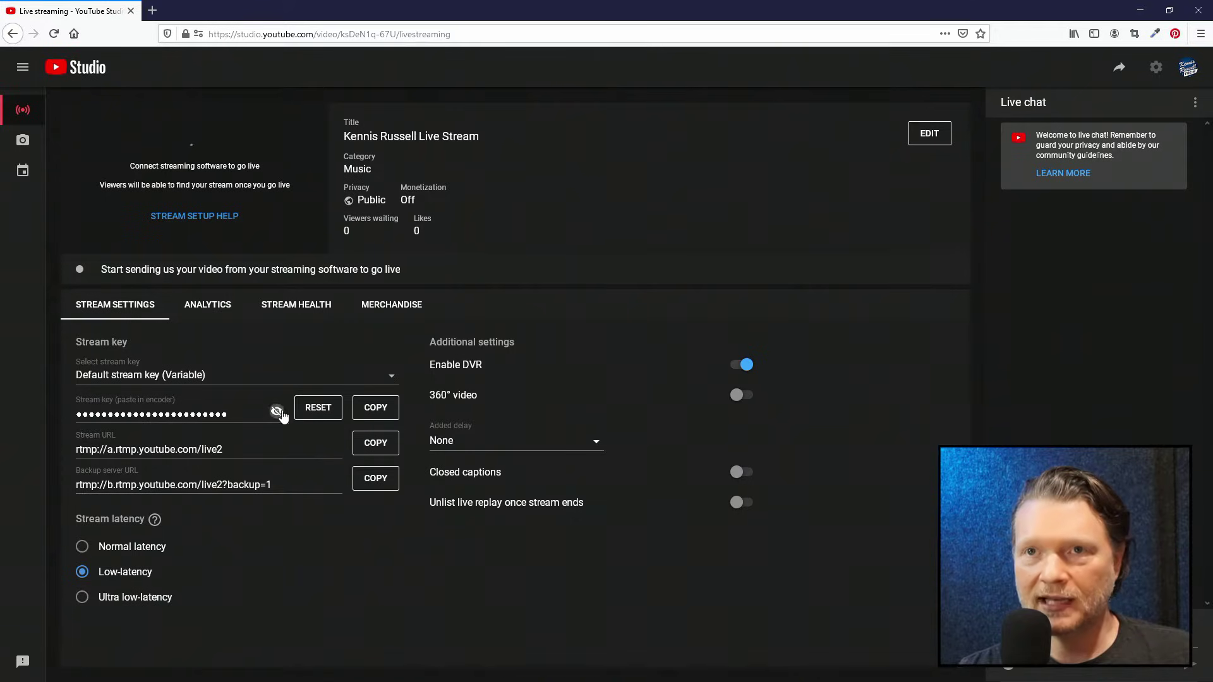
left_click(377, 408)
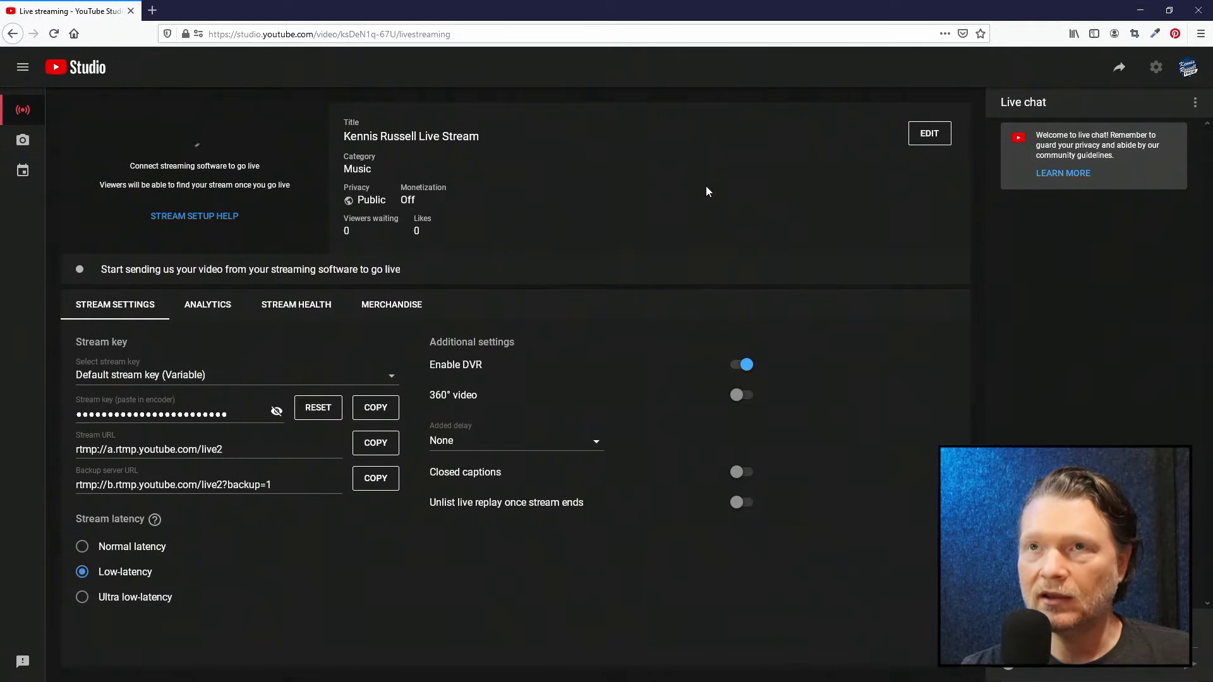
Step: Replace the text in ATEM's Live Stream Key field with the copied YouTube stream key
double_click(878, 5)
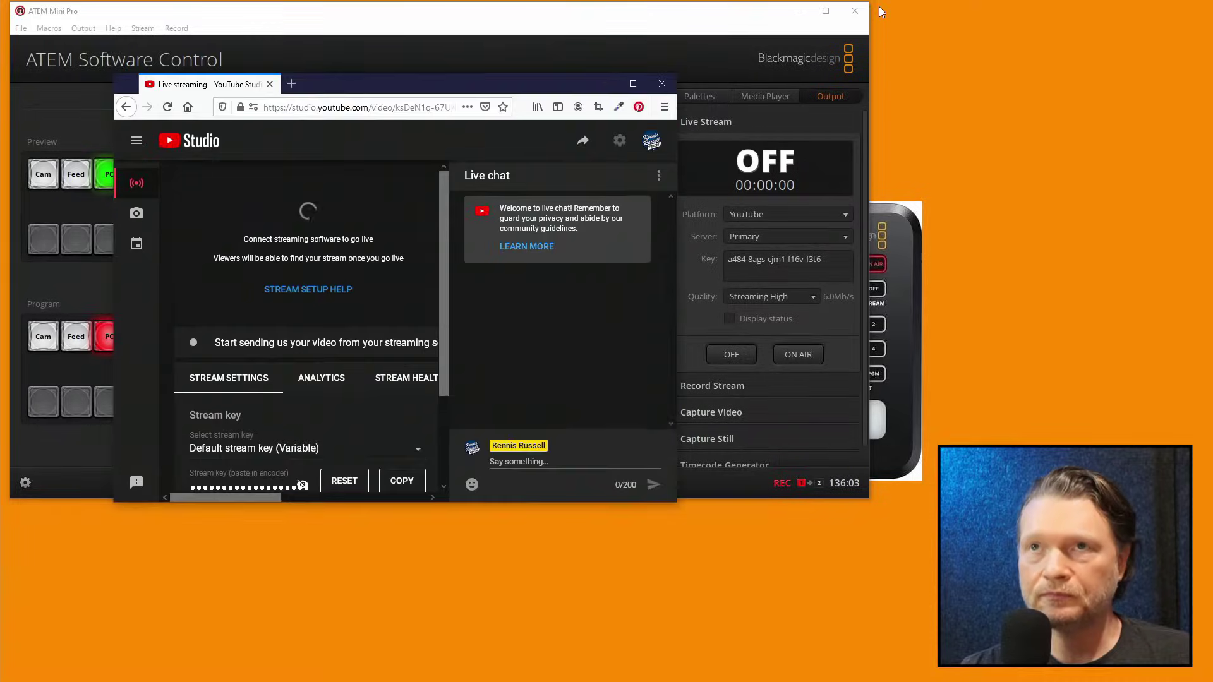
double_click(715, 13)
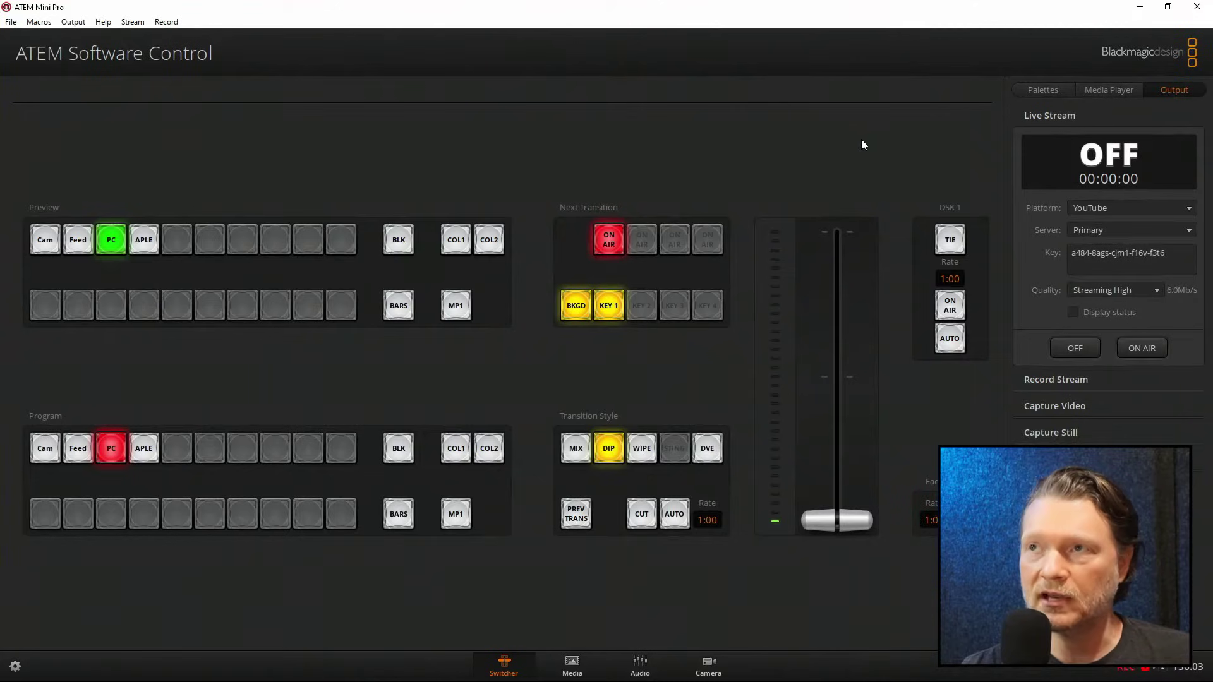
left_click_drag(1166, 253, 896, 236)
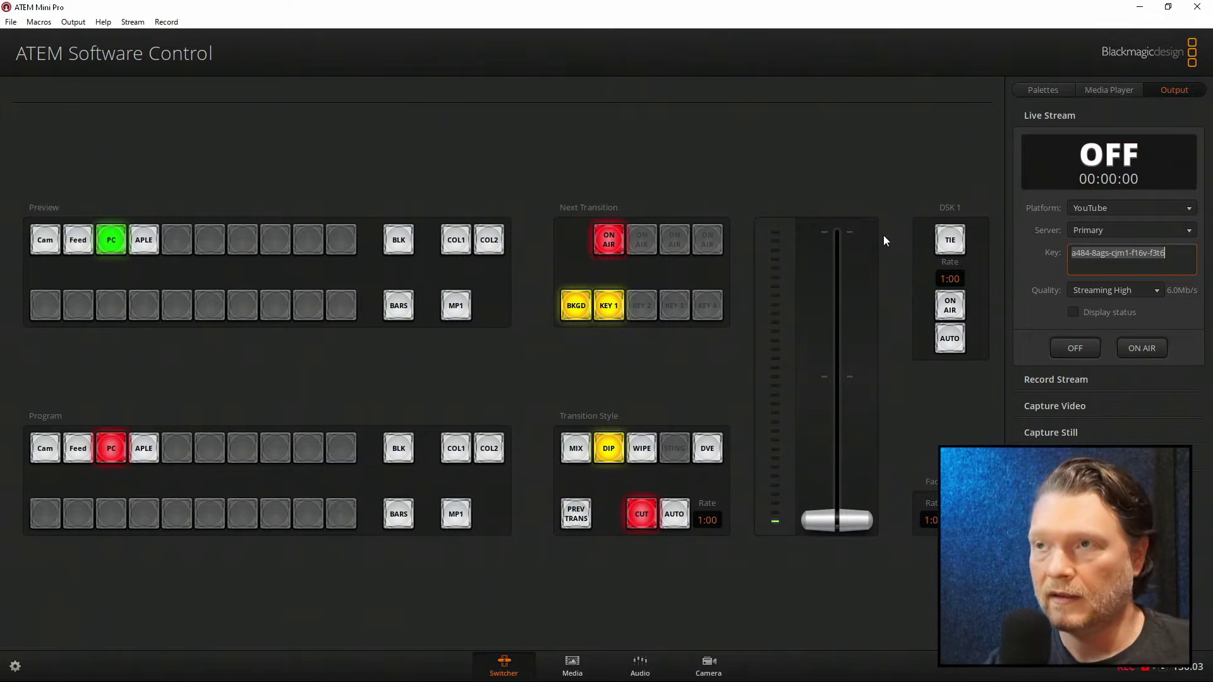
right_click(1088, 258)
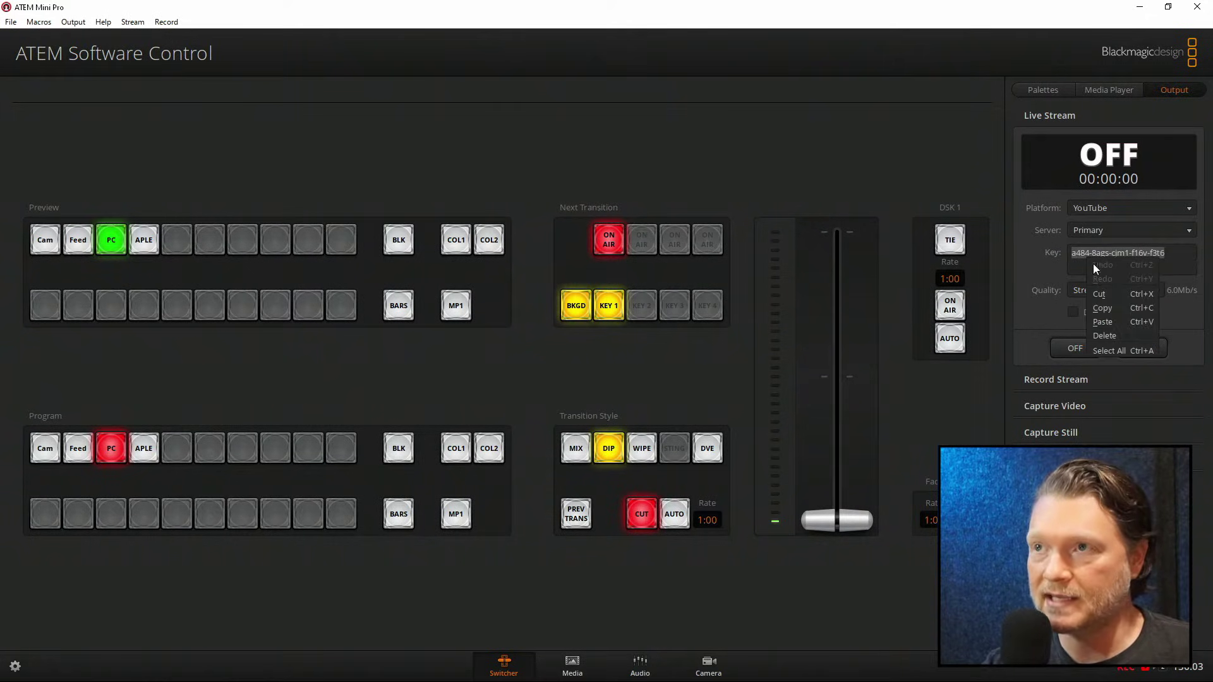
left_click(1101, 322)
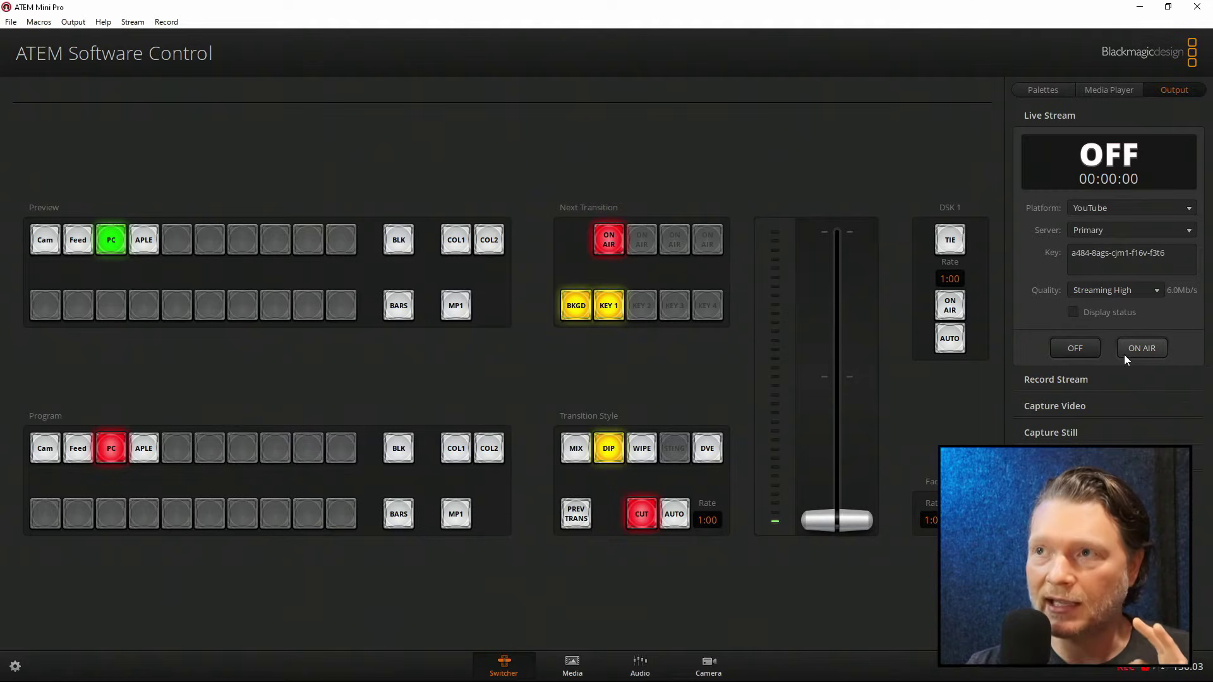
double_click(927, 15)
Step: Bring the YouTube Studio browser forward full screen and start scheduling a new stream from Manage
left_click_drag(580, 17, 739, 169)
left_click(467, 81)
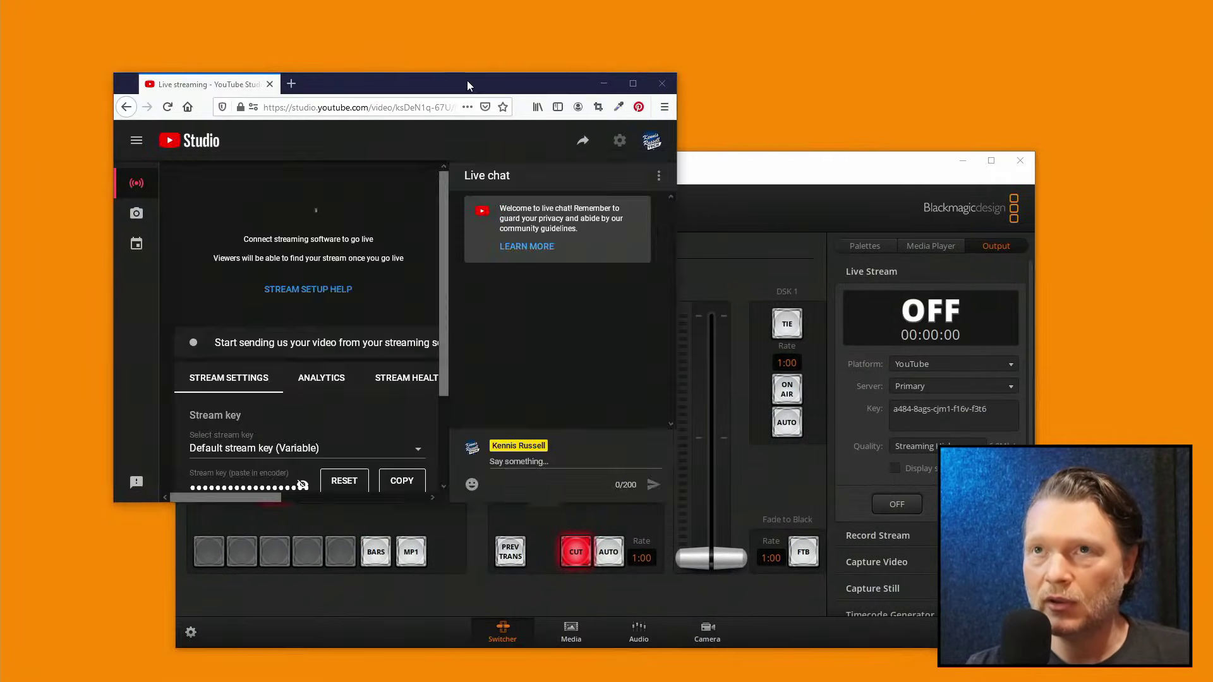
double_click(468, 81)
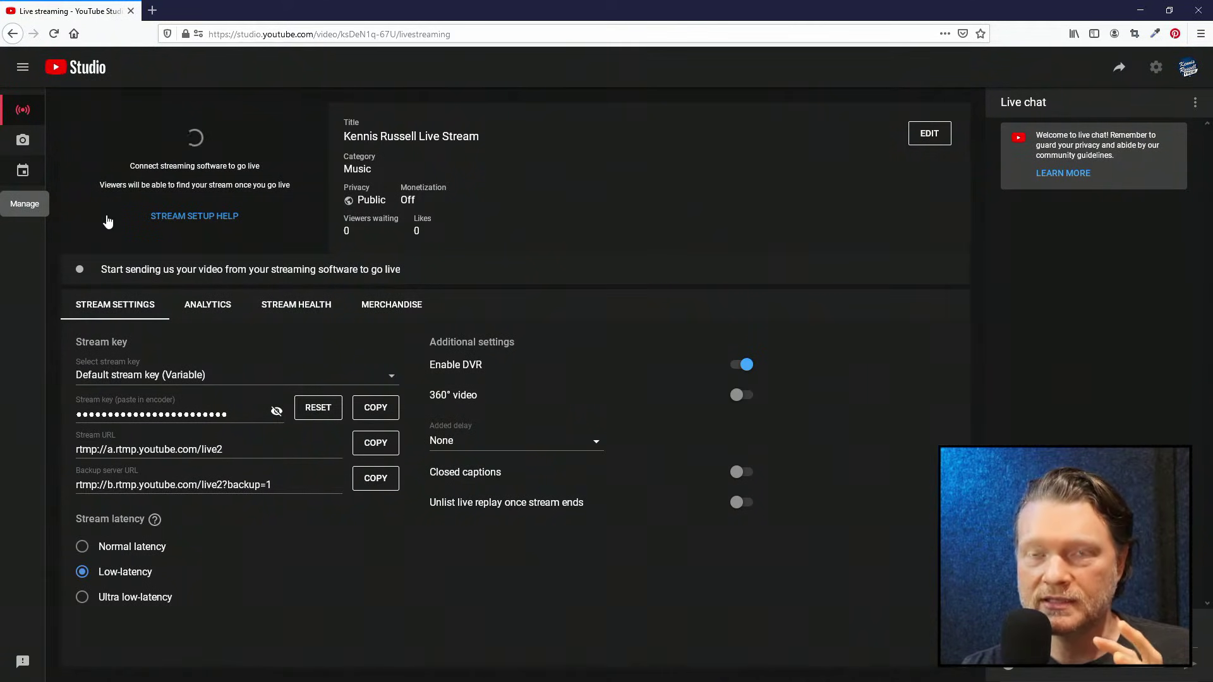
left_click(25, 227)
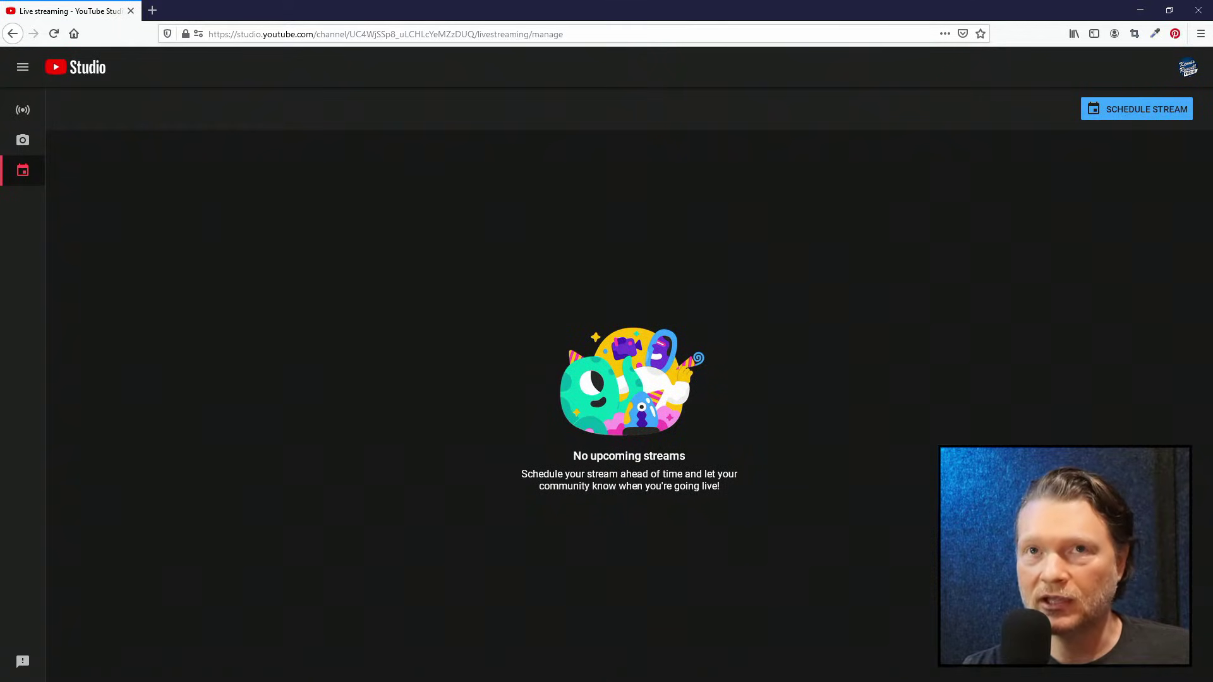
left_click(1124, 110)
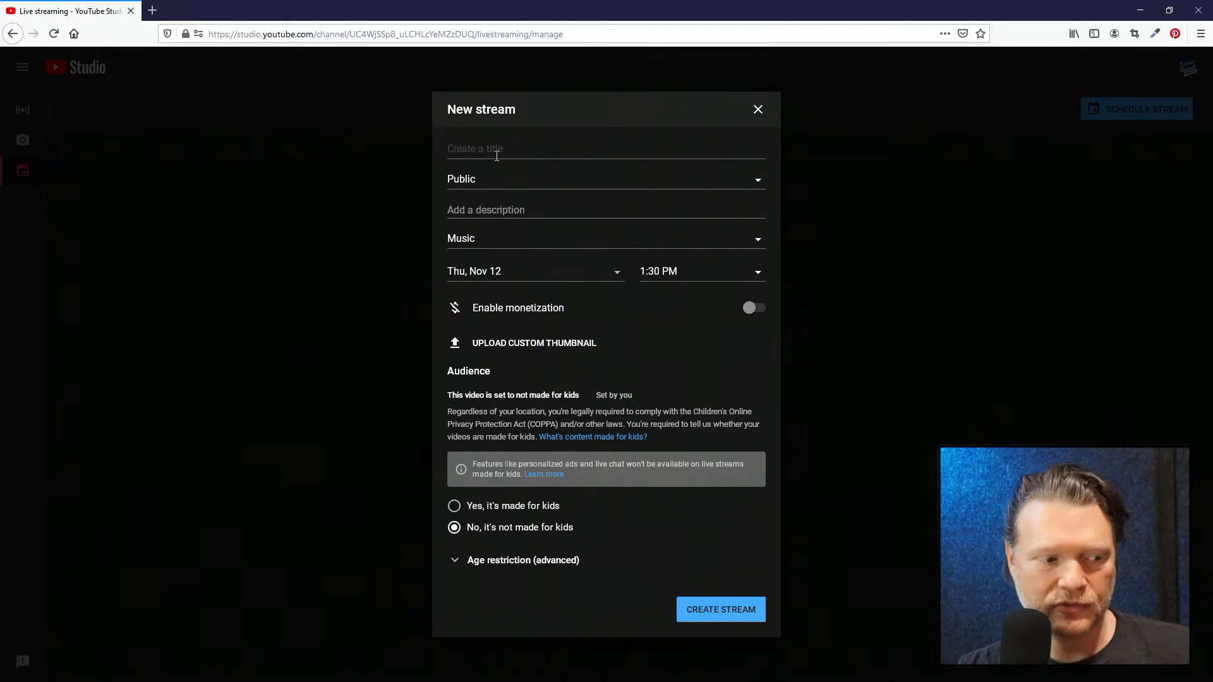
Step: Title the new stream 'Test Stream' and set its visibility to Unlisted
left_click(496, 152)
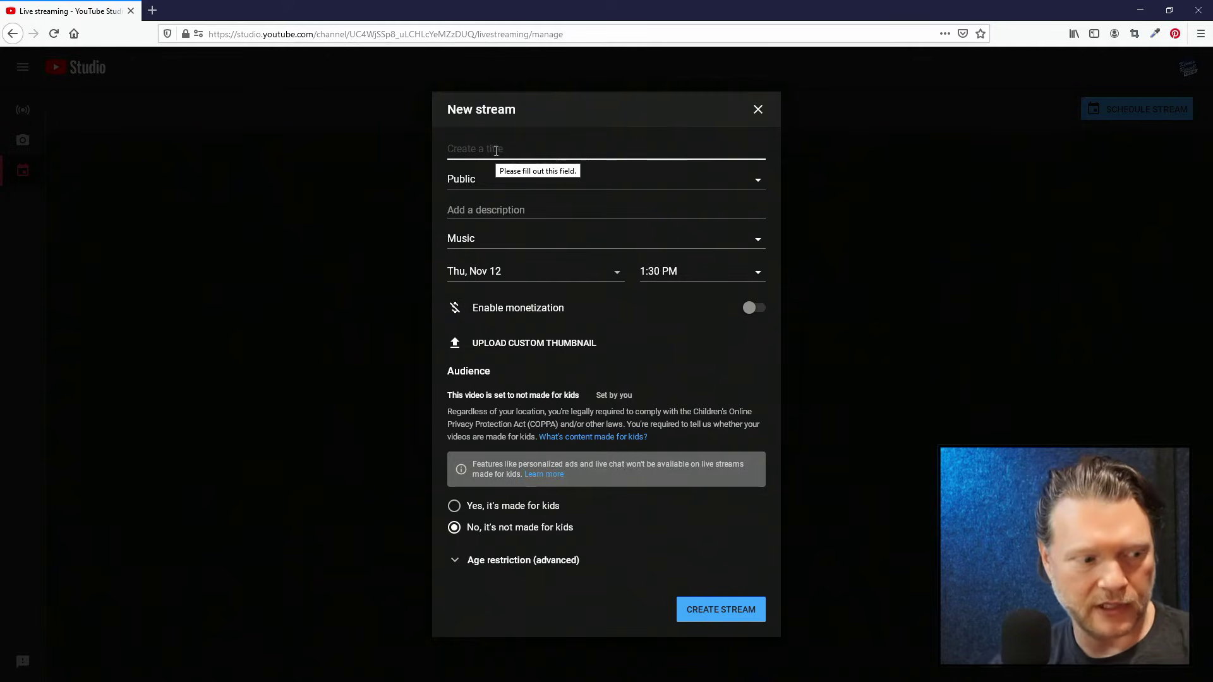
type("Tes")
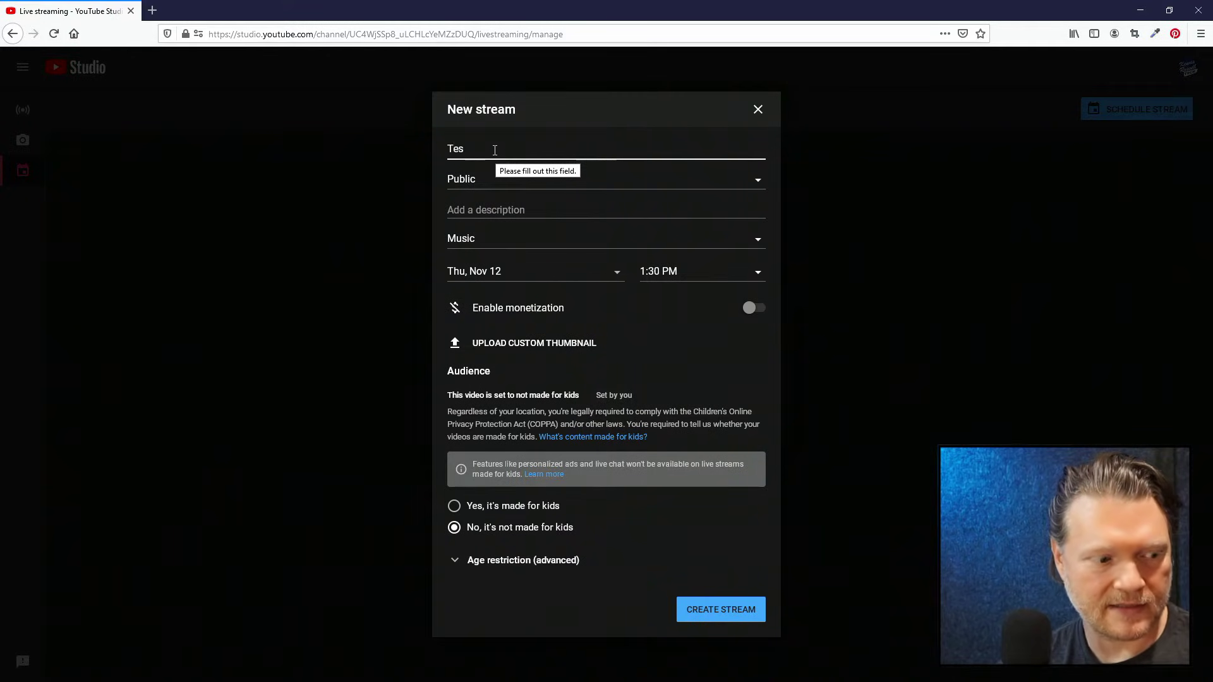
type("t Stream")
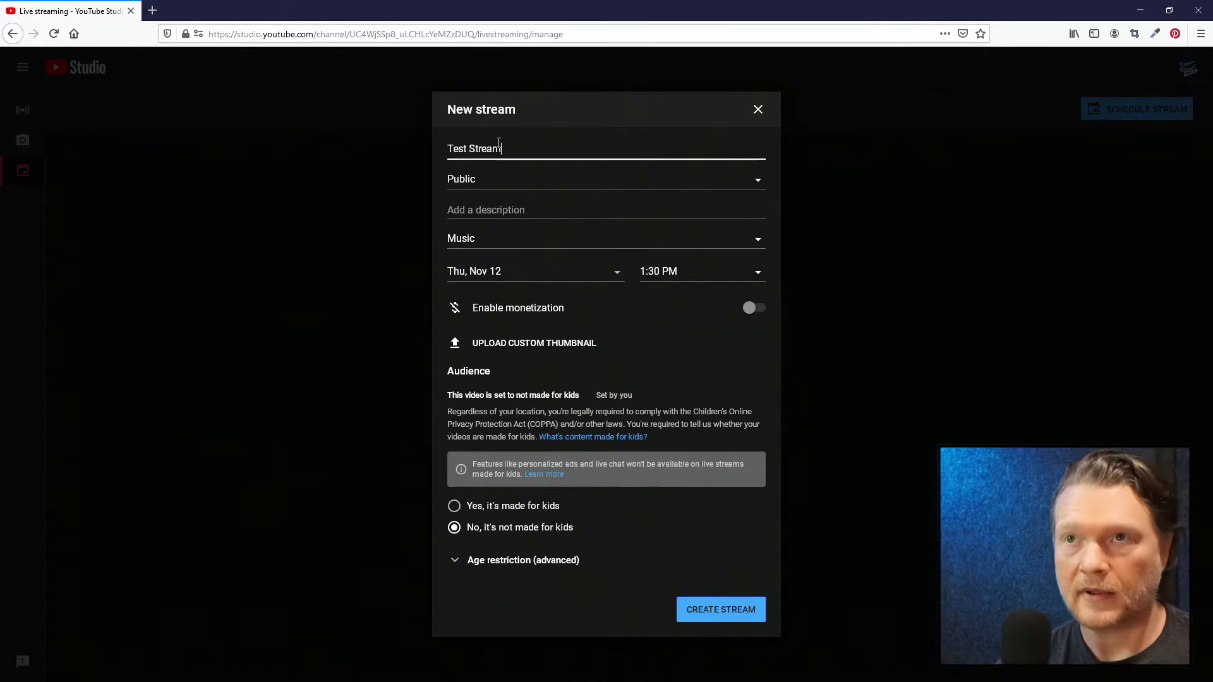
left_click(520, 184)
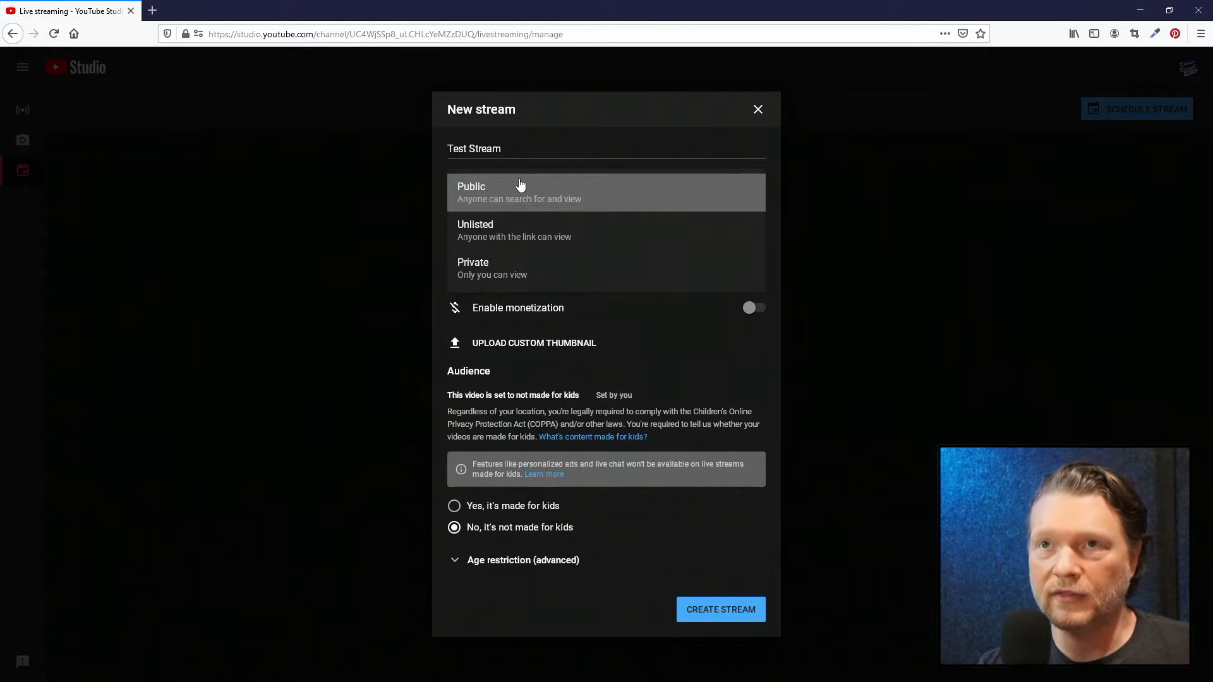
left_click(499, 229)
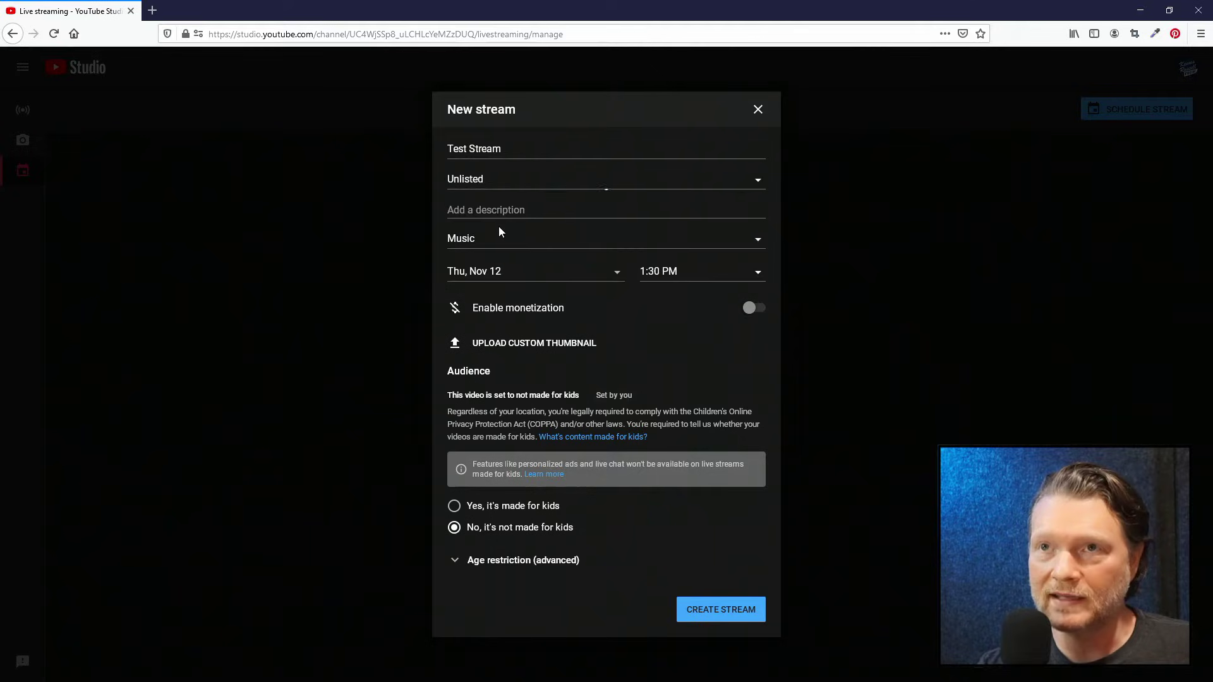
left_click(529, 217)
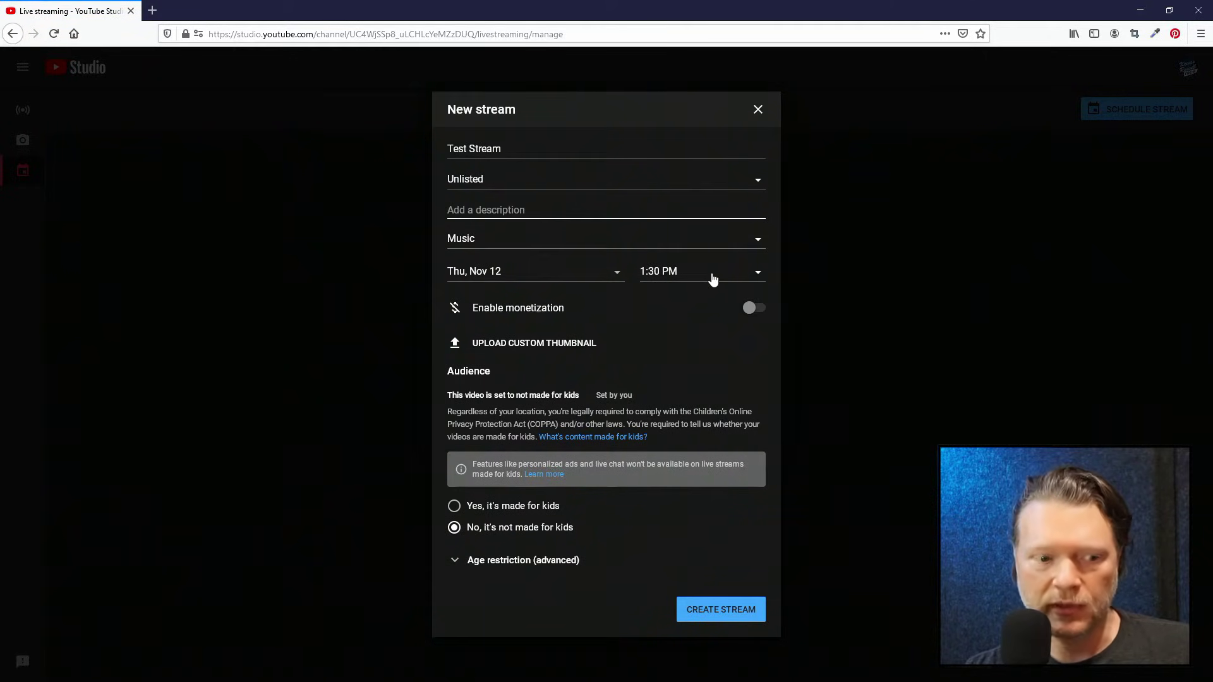
Step: Keep the 1:30 PM start, skip the custom thumbnail, expand age restriction, and create the stream
left_click(756, 273)
left_click(756, 273)
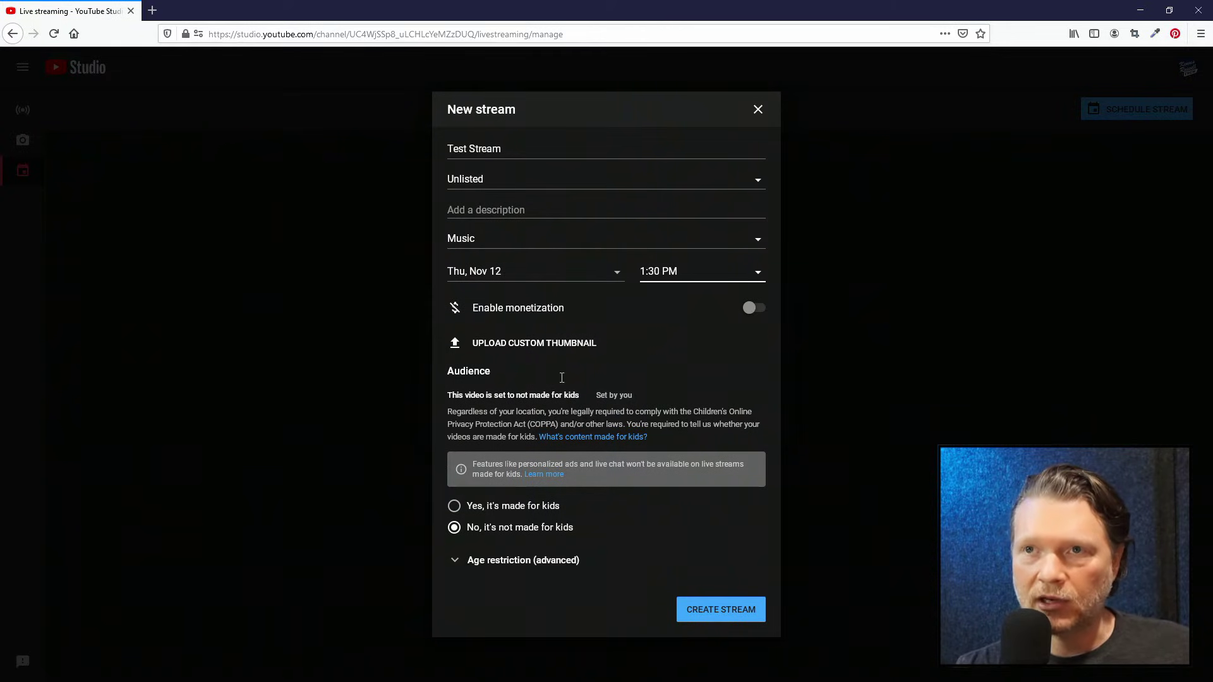
left_click(550, 341)
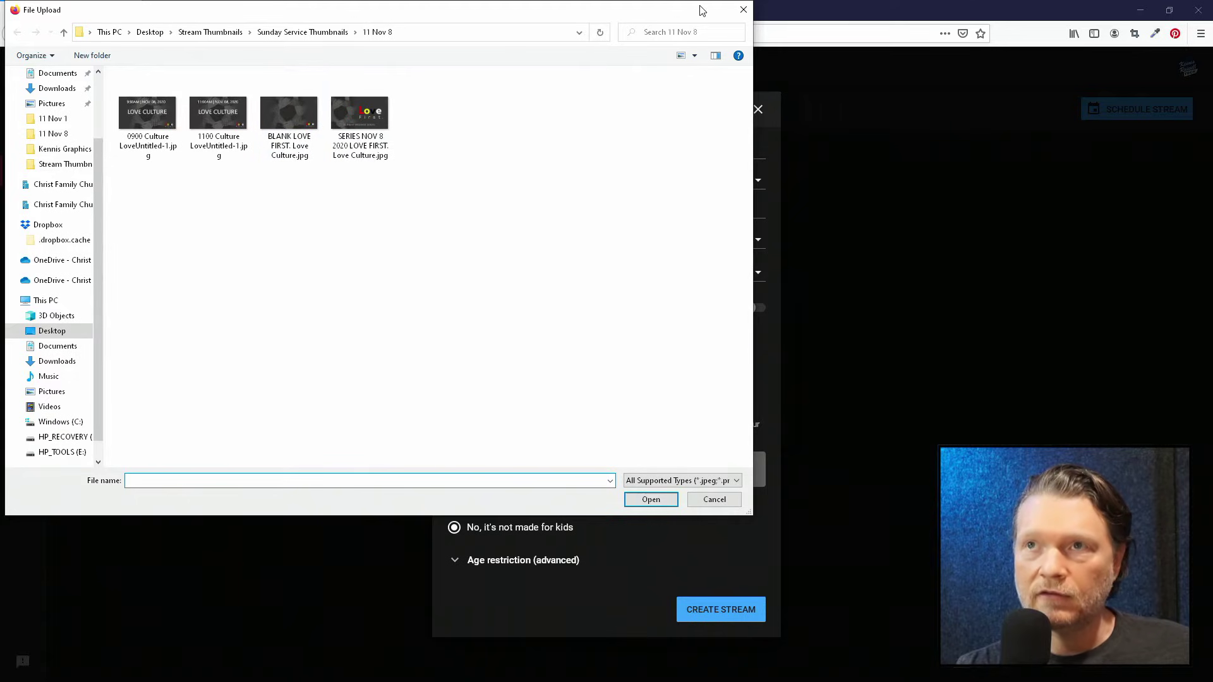
left_click(744, 9)
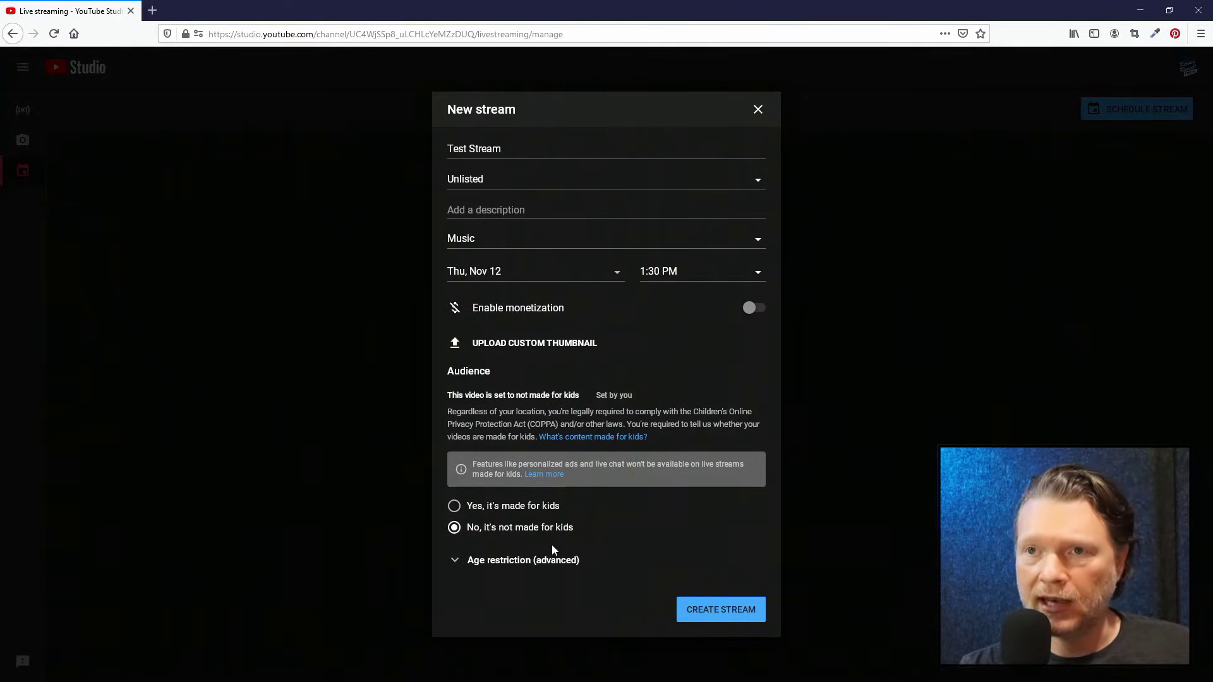
left_click(495, 567)
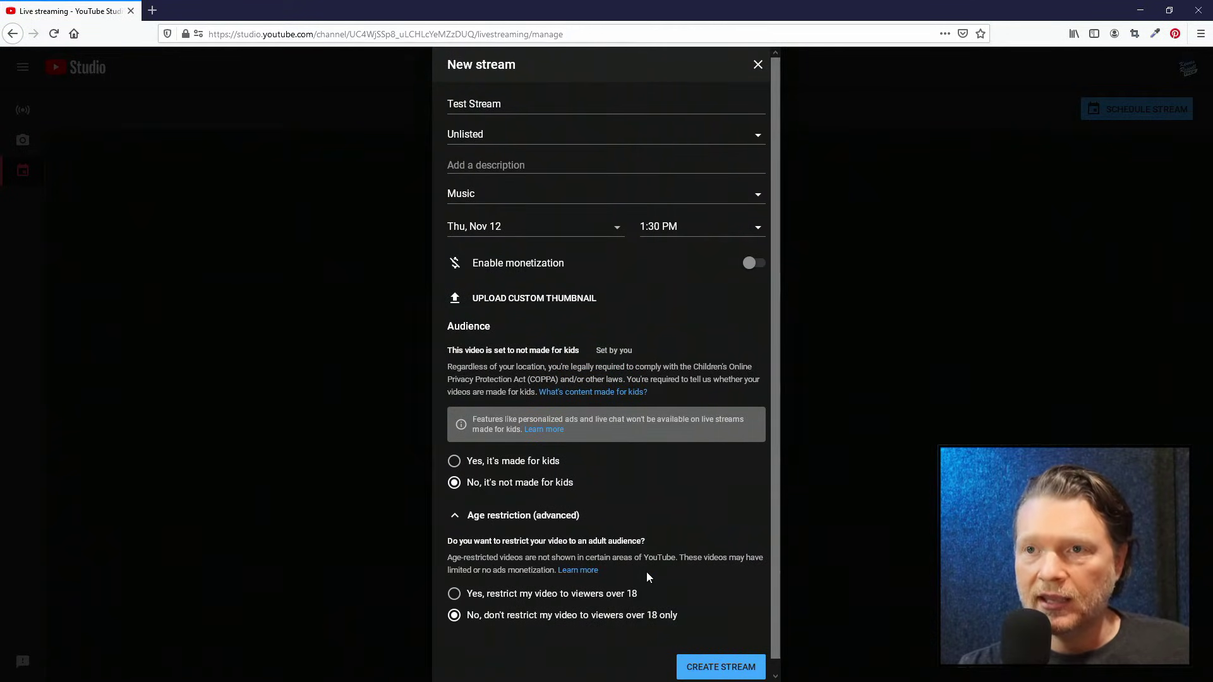
left_click(699, 657)
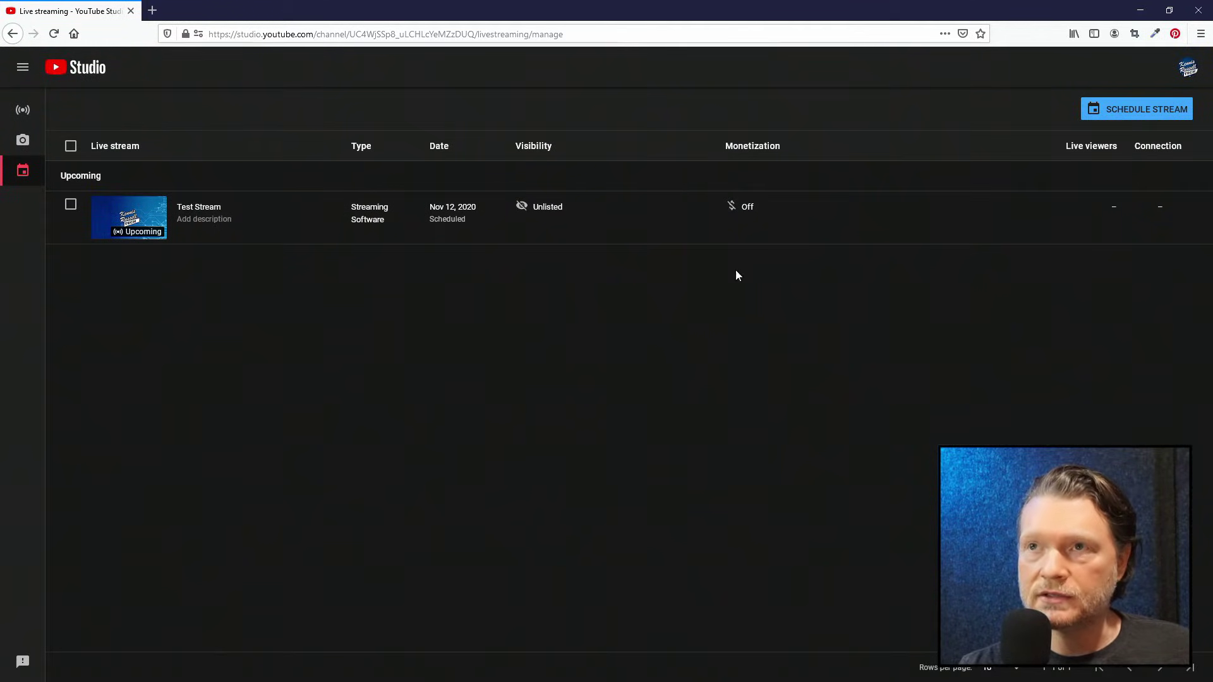
Step: Turn monetization On for Test Stream, rating it 'None of the above' for sensitive content
left_click(752, 206)
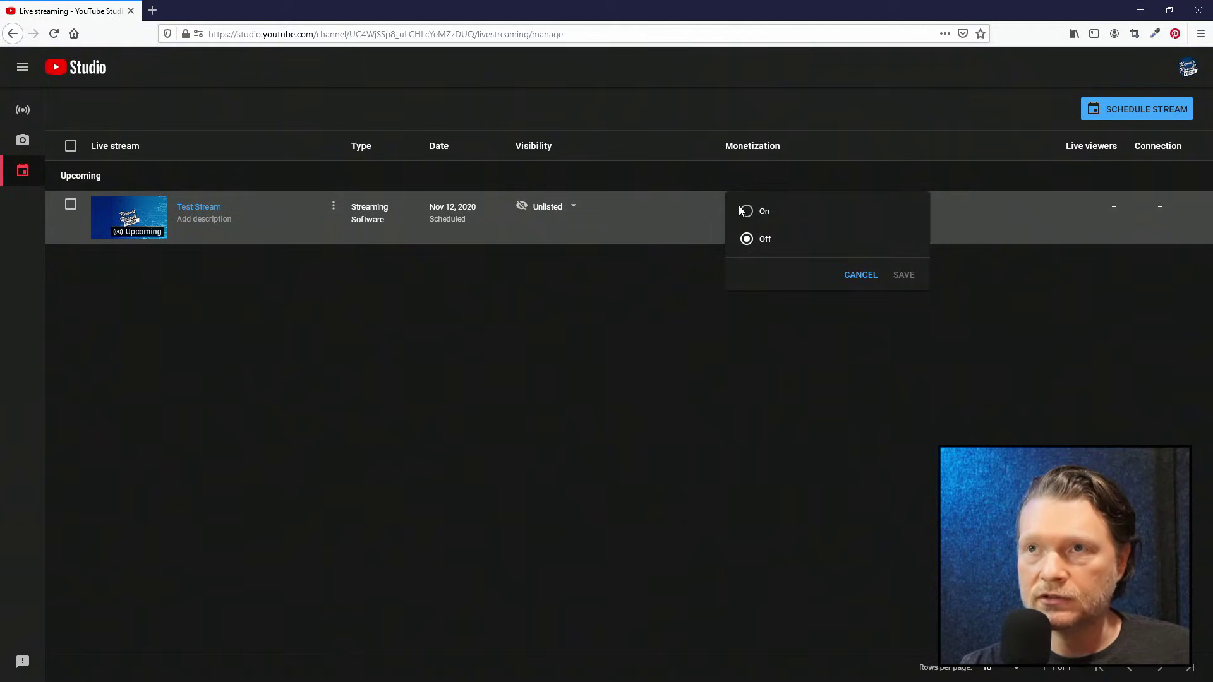
left_click(747, 214)
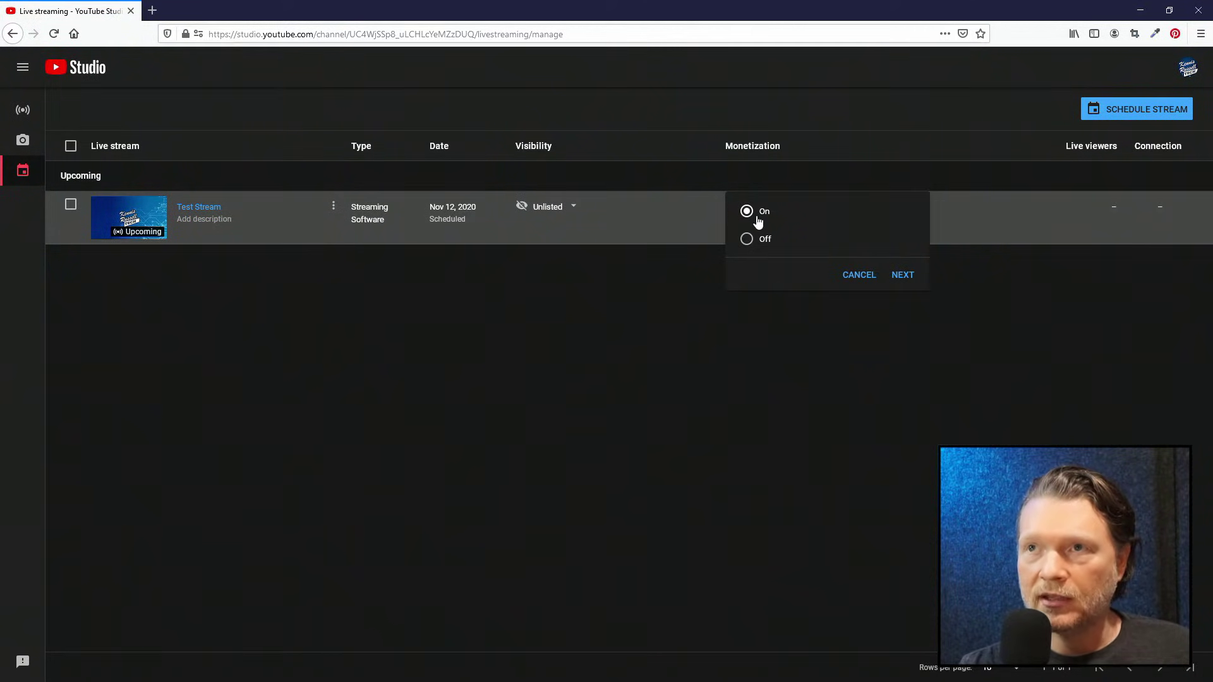
left_click(904, 275)
scroll(768, 436, "down", 3)
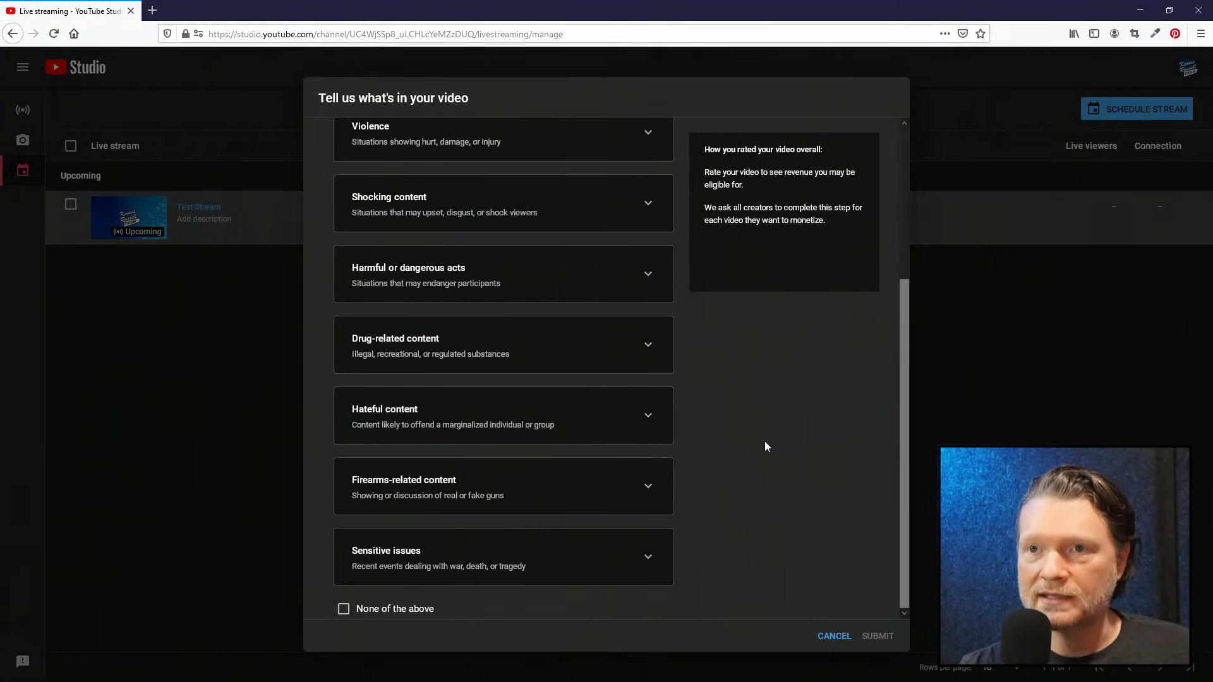
left_click(388, 610)
left_click(876, 637)
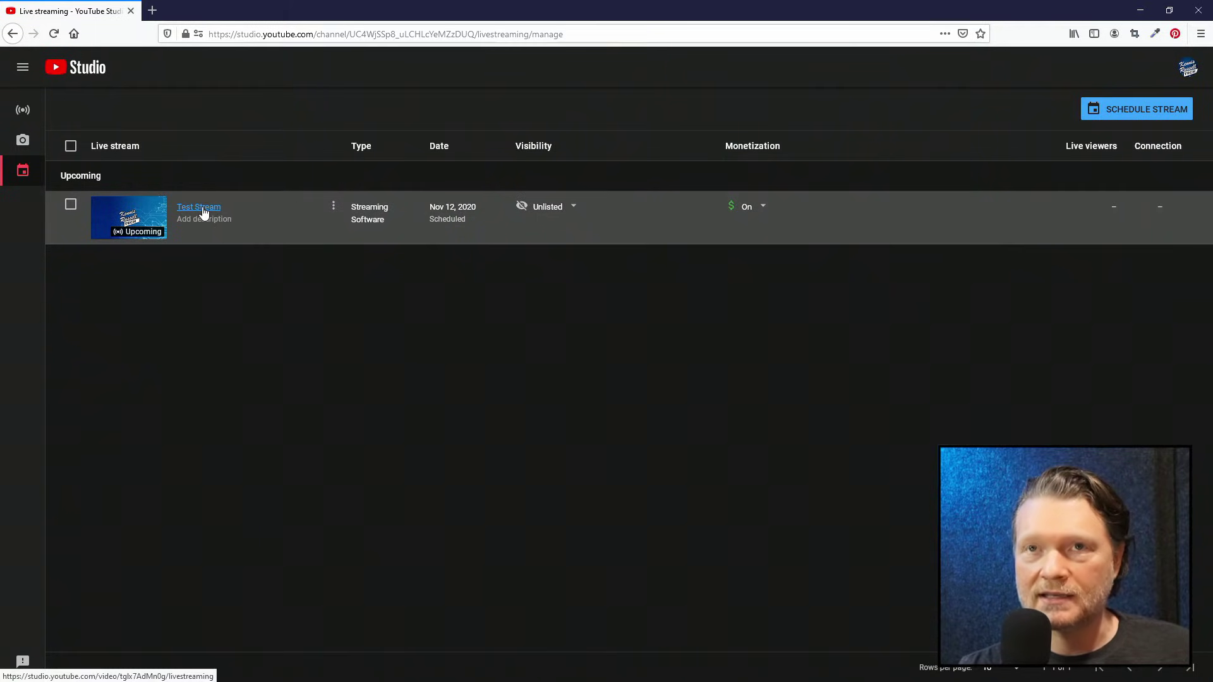
left_click(202, 209)
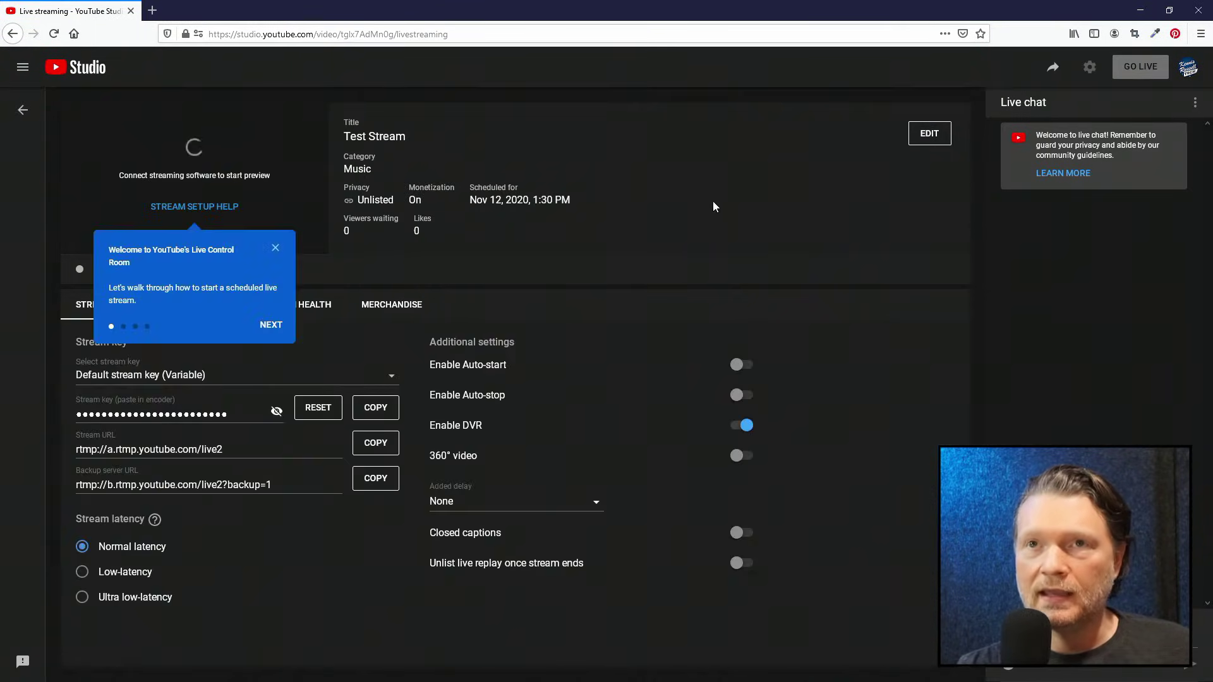
Step: Dismiss the control room tour and review Test Stream's settings without saving changes
left_click(275, 247)
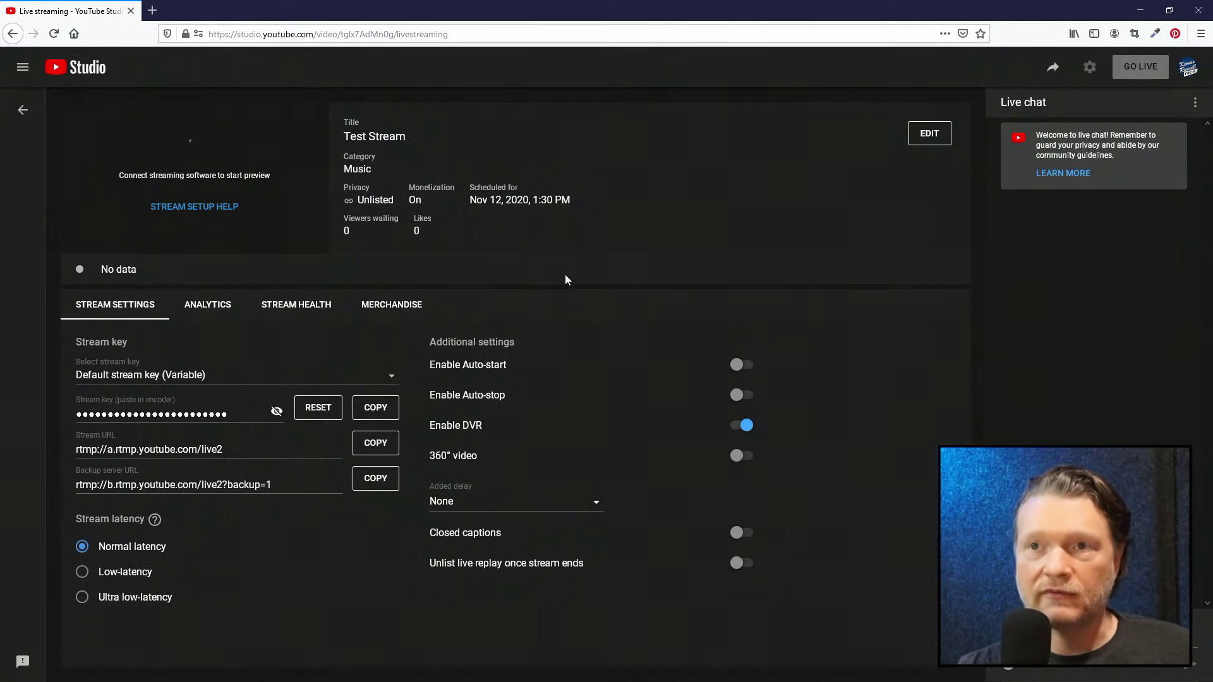
left_click(930, 135)
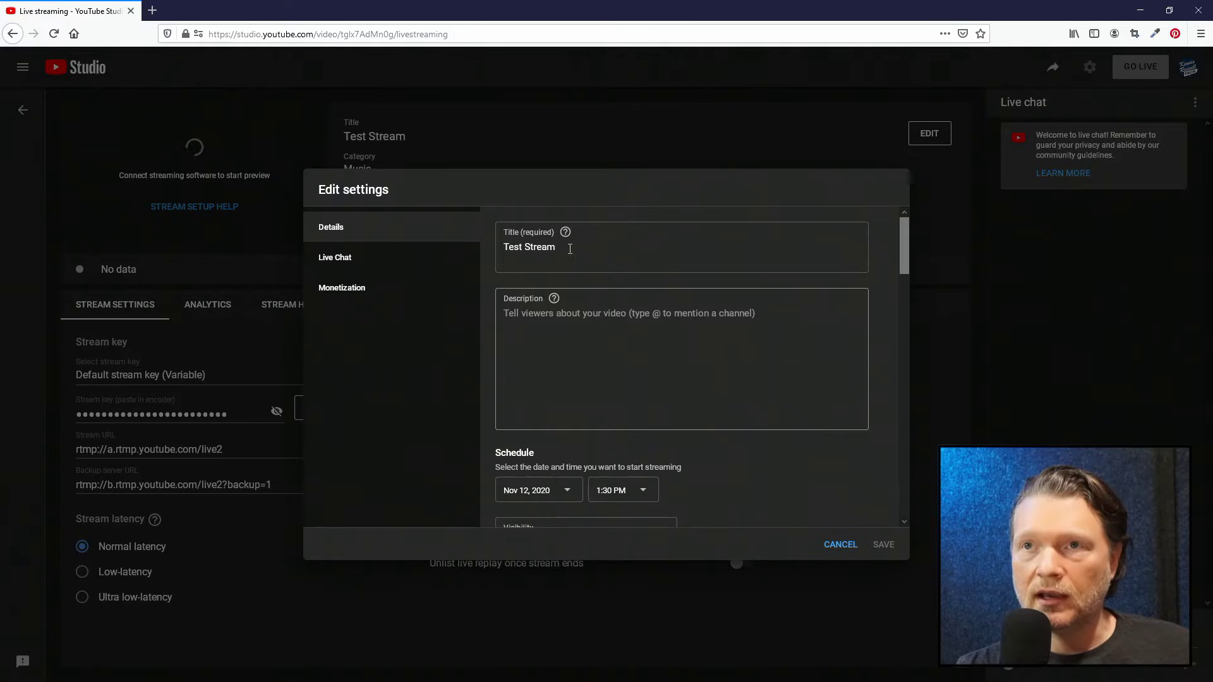
scroll(626, 386, "down", 4)
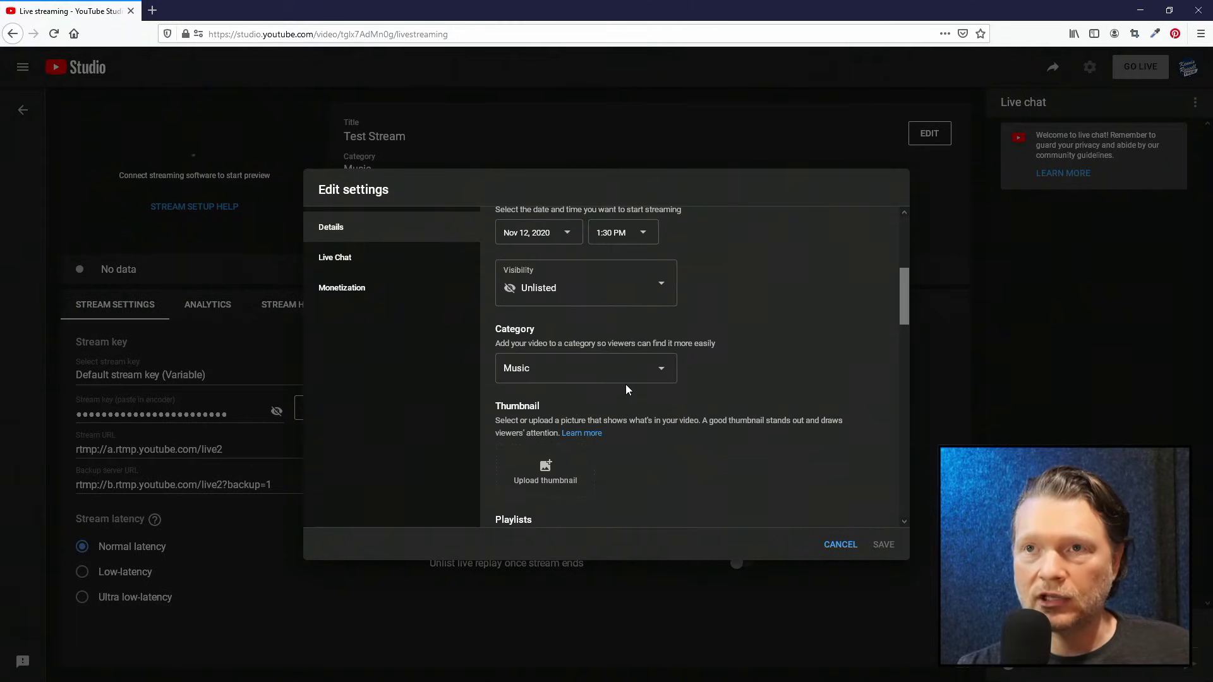
scroll(626, 384, "down", 4)
scroll(616, 385, "up", 2)
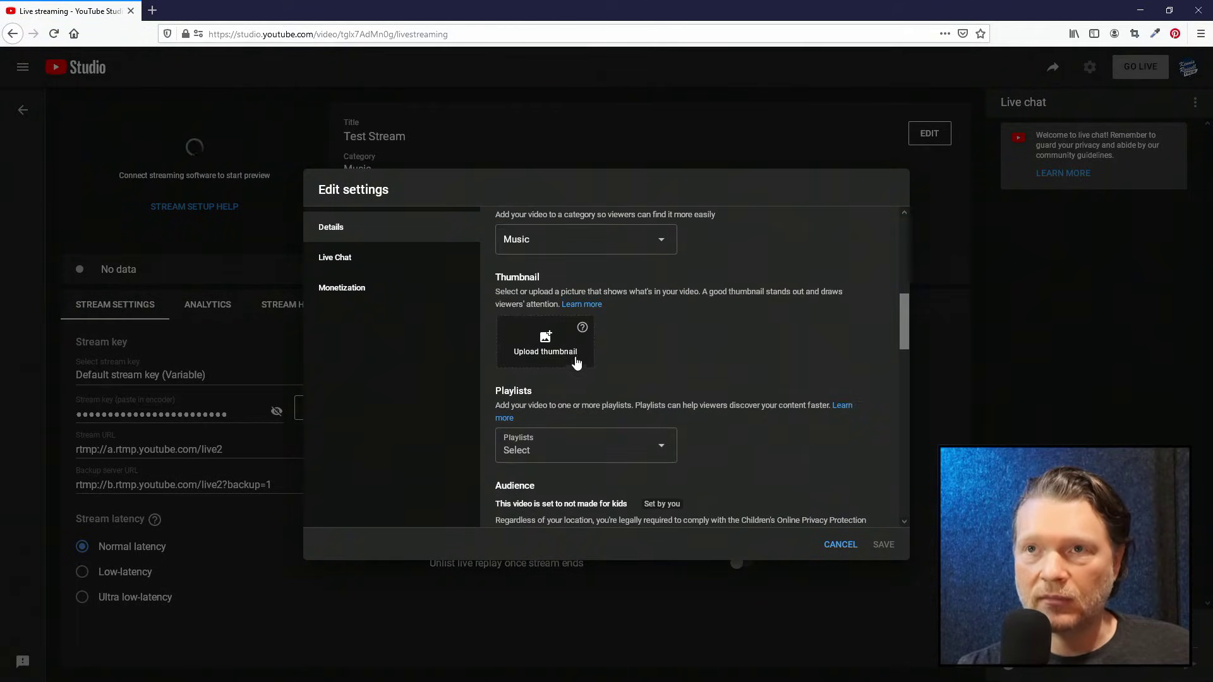
scroll(688, 367, "down", 3)
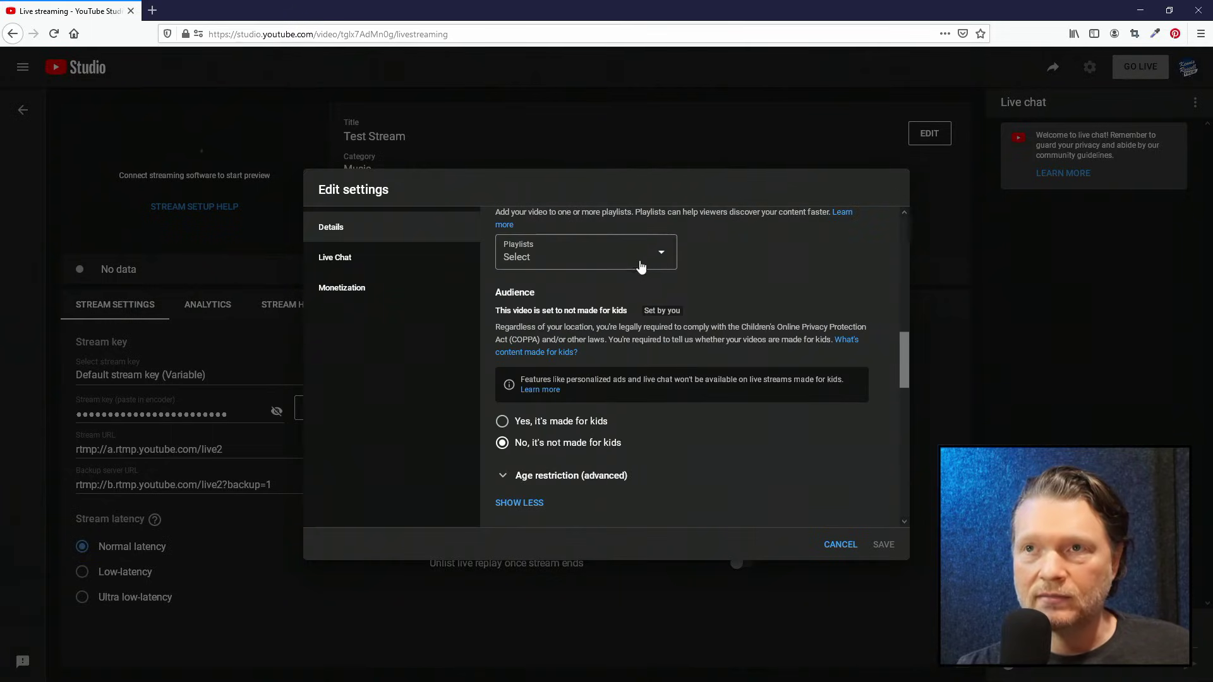
left_click(833, 547)
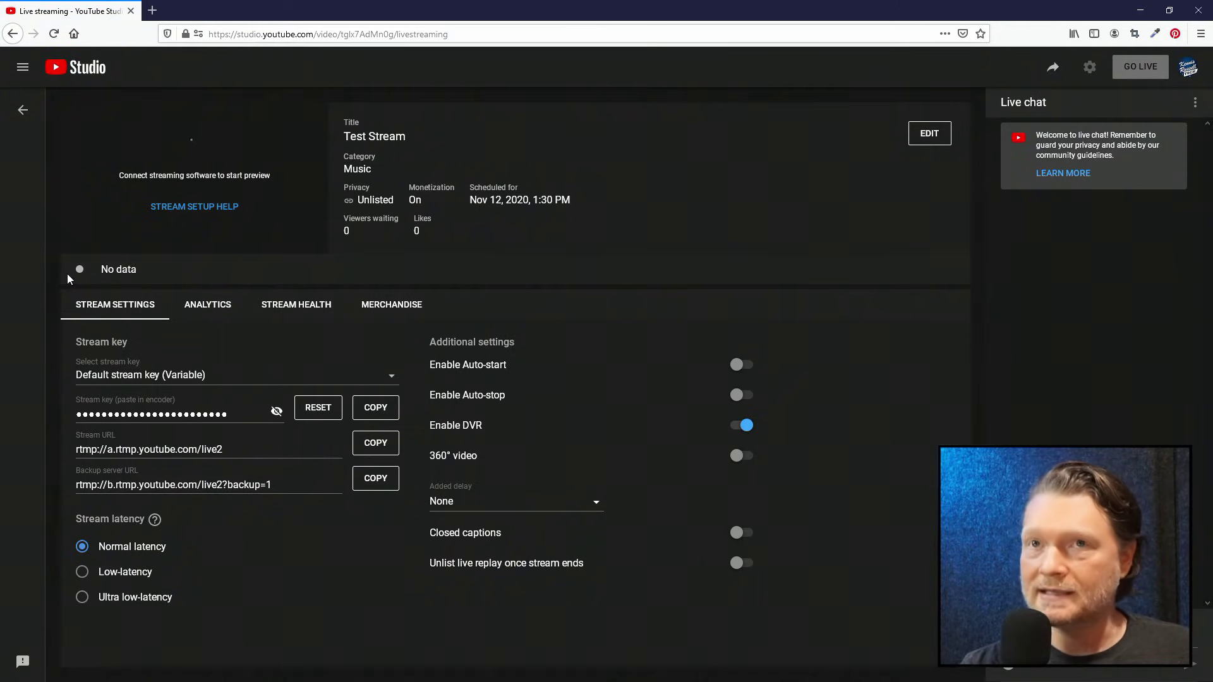
left_click_drag(63, 272, 173, 268)
left_click_drag(100, 270, 129, 269)
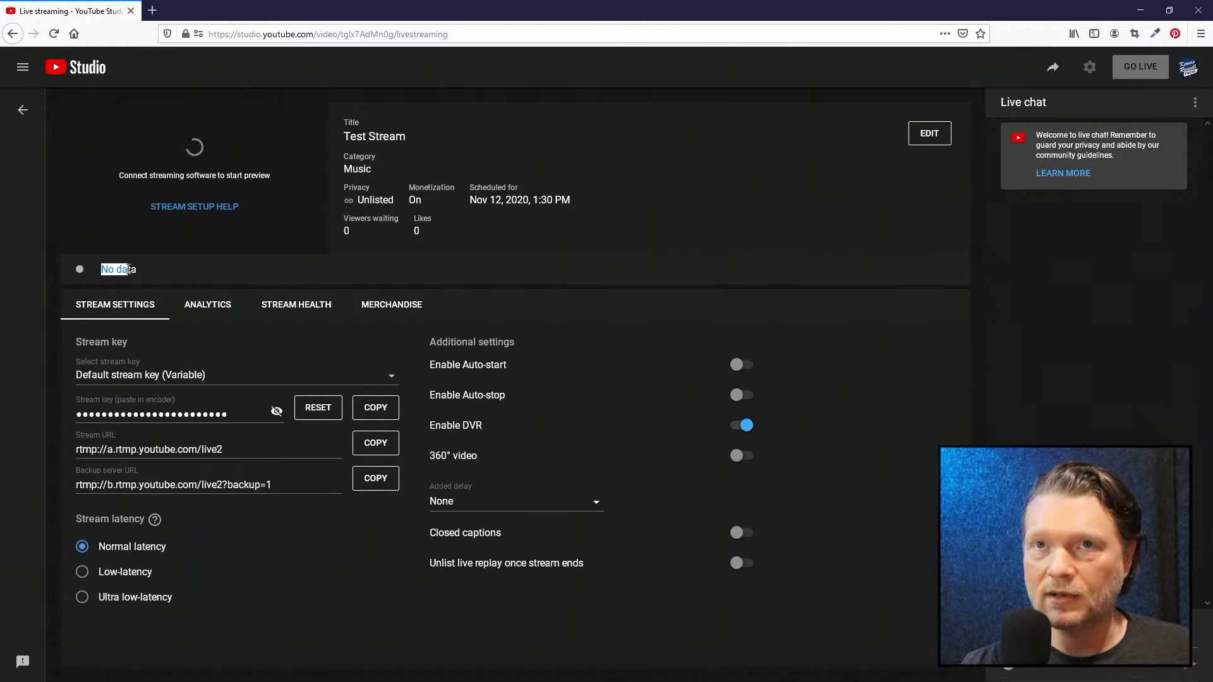
left_click(190, 272)
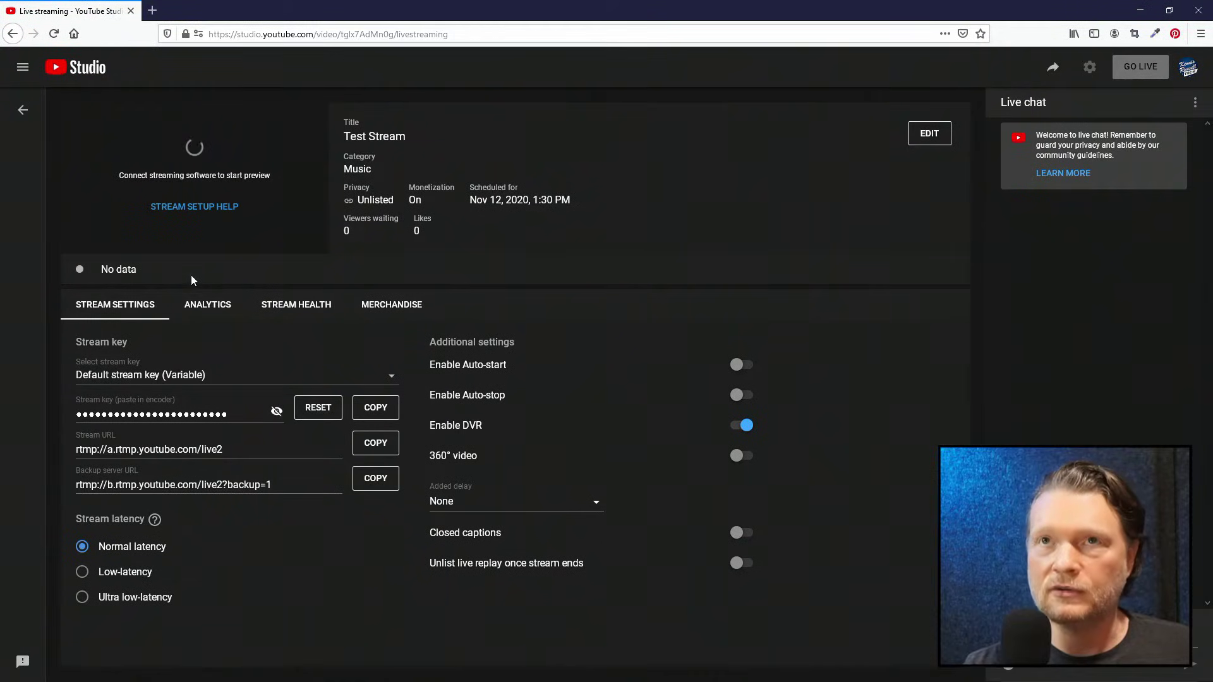
double_click(282, 17)
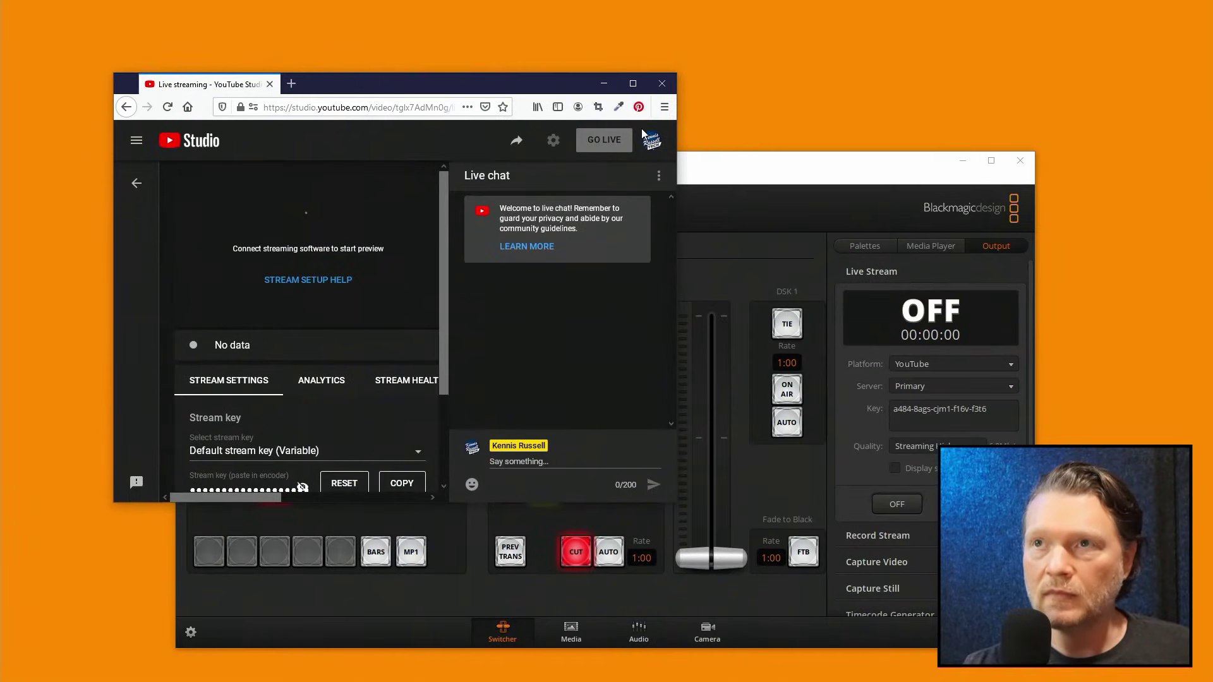
Step: Arrange the ATEM switcher and the browser with live chat side by side on screen
left_click(379, 158)
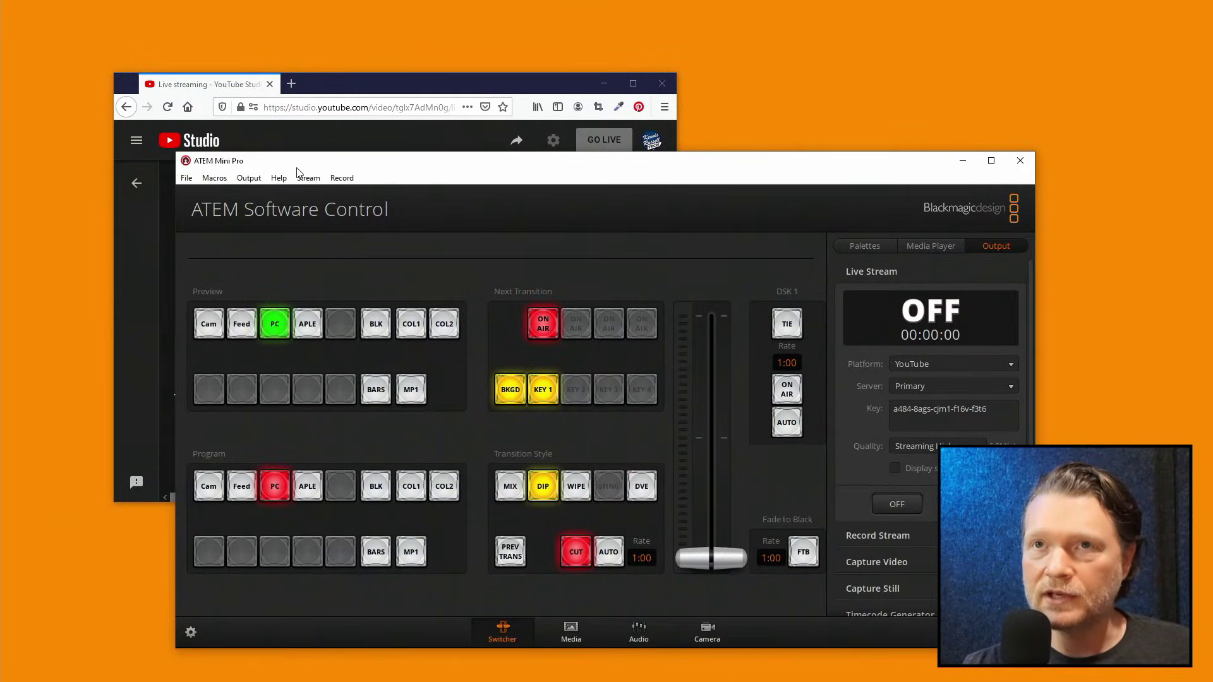
left_click_drag(424, 168, 576, 152)
left_click_drag(502, 79, 405, 29)
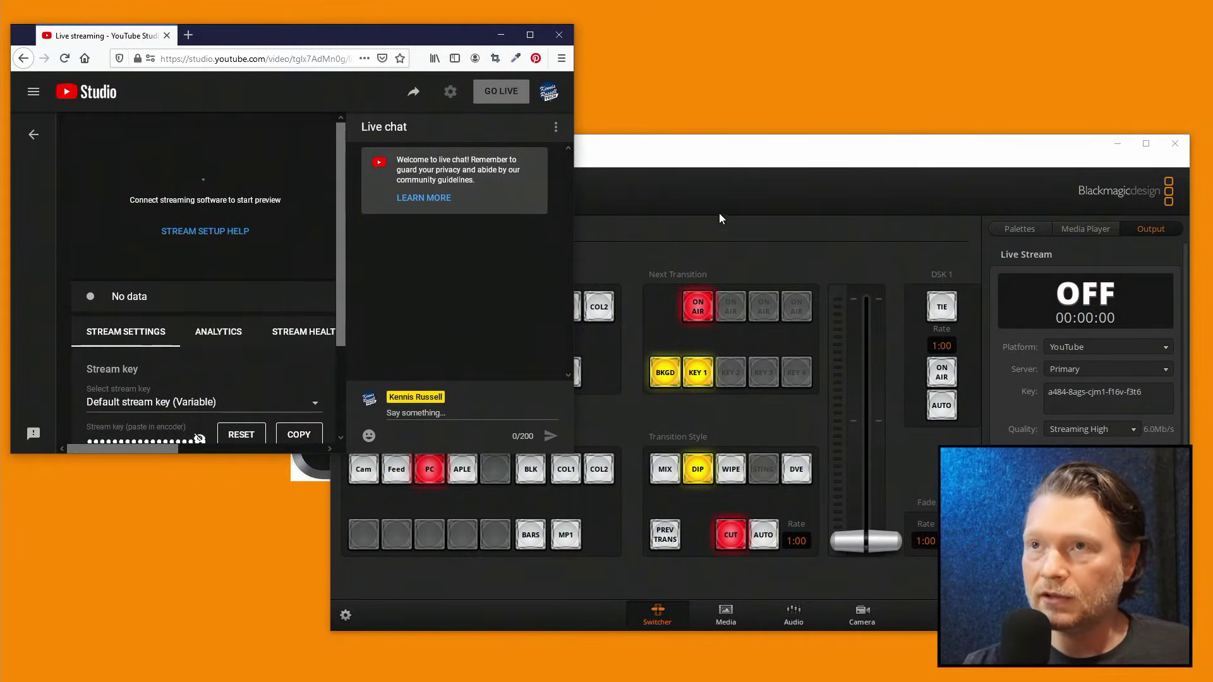
left_click(790, 147)
left_click_drag(791, 147, 801, 39)
left_click(275, 41)
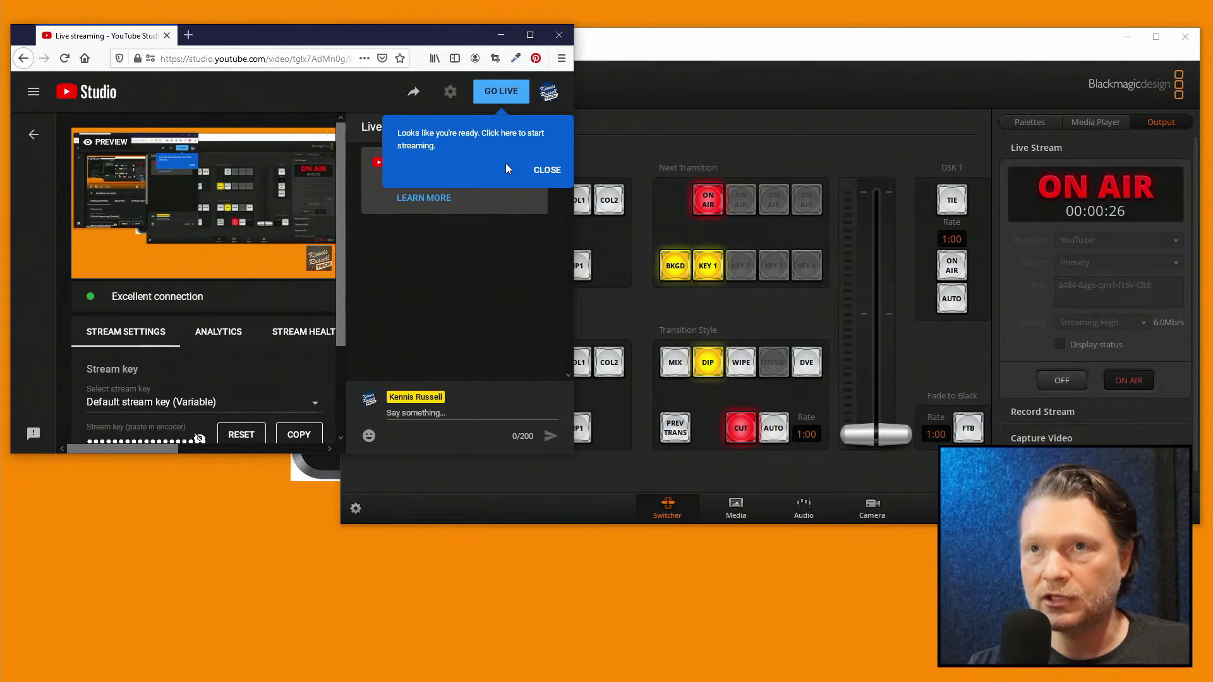
Step: Dismiss the ready notice, maximize Firefox, and return to the YouTube Studio channel dashboard
left_click(547, 172)
double_click(450, 29)
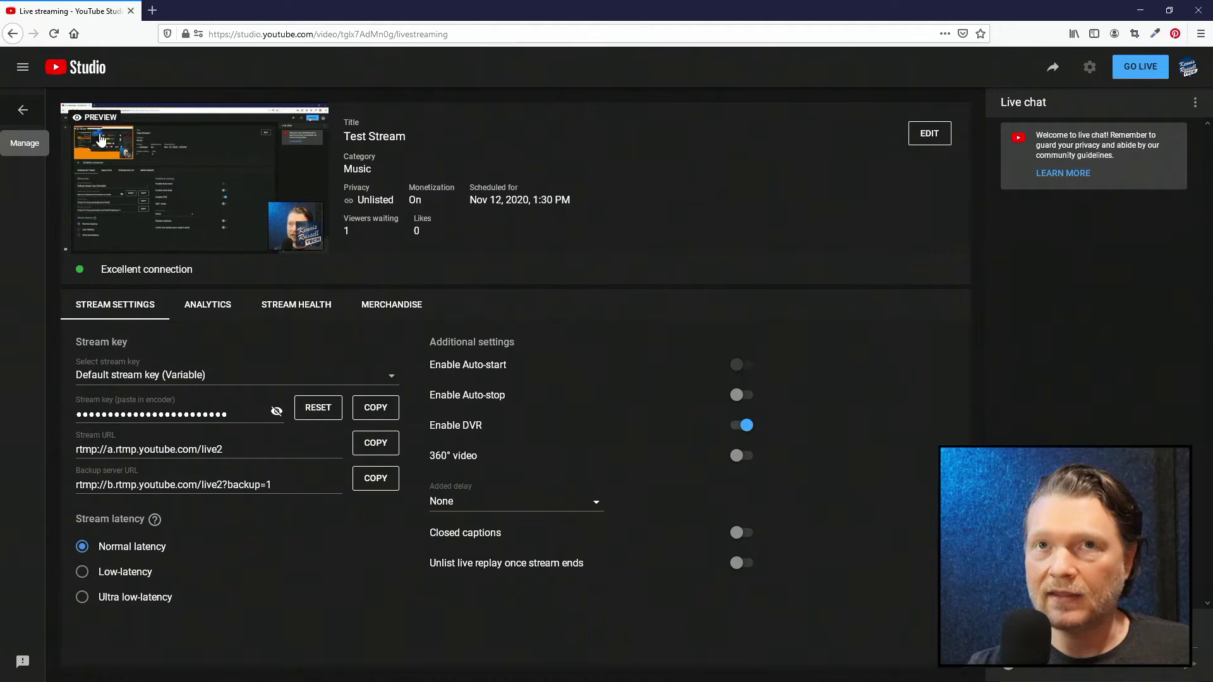
left_click(23, 111)
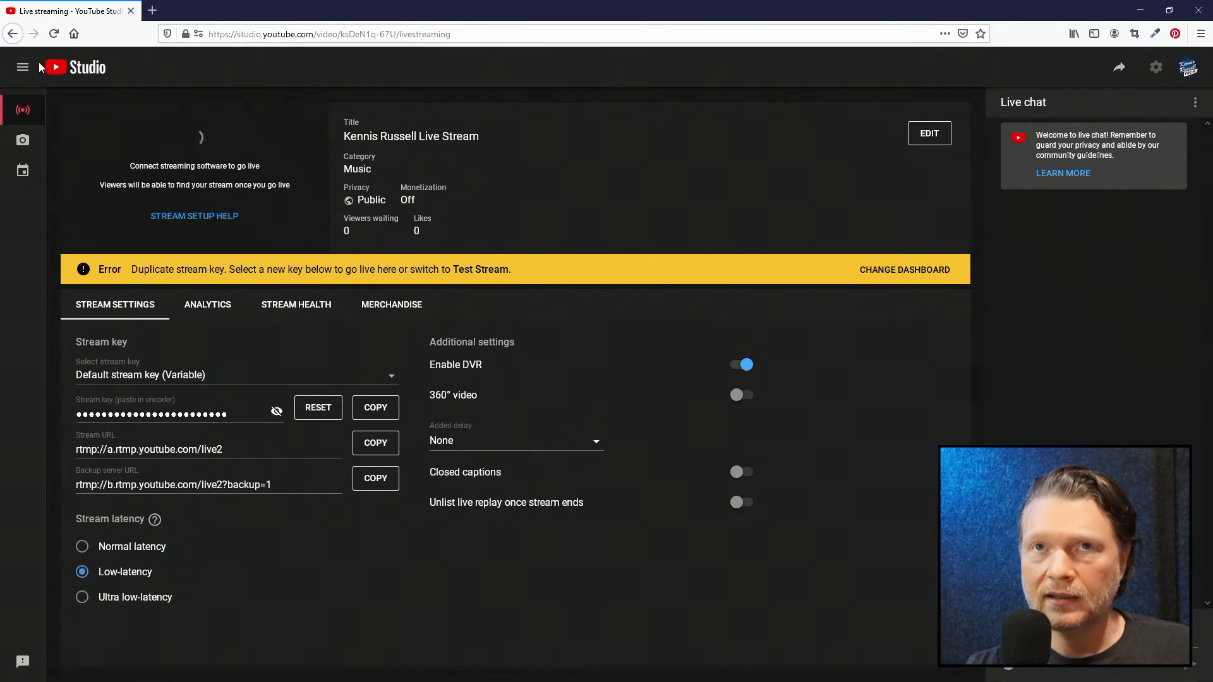
left_click(76, 67)
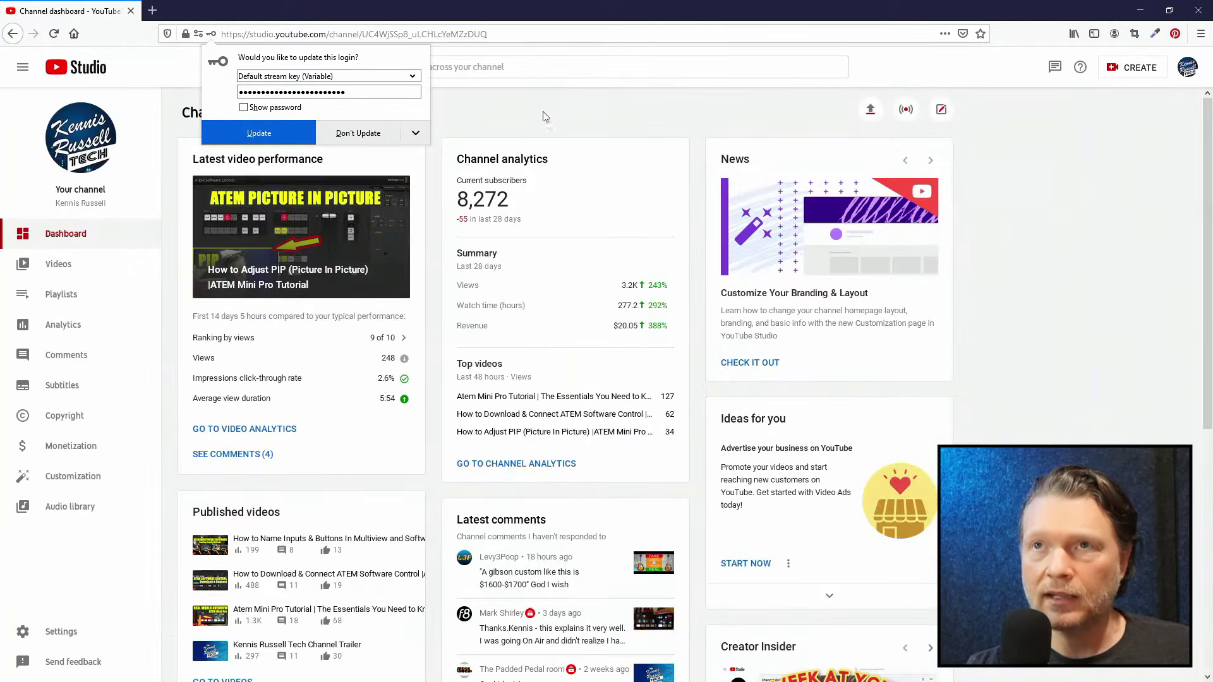
Step: Open Go live, switch the live dashboard to the unlisted Test Stream, and dismiss the tip
left_click(575, 96)
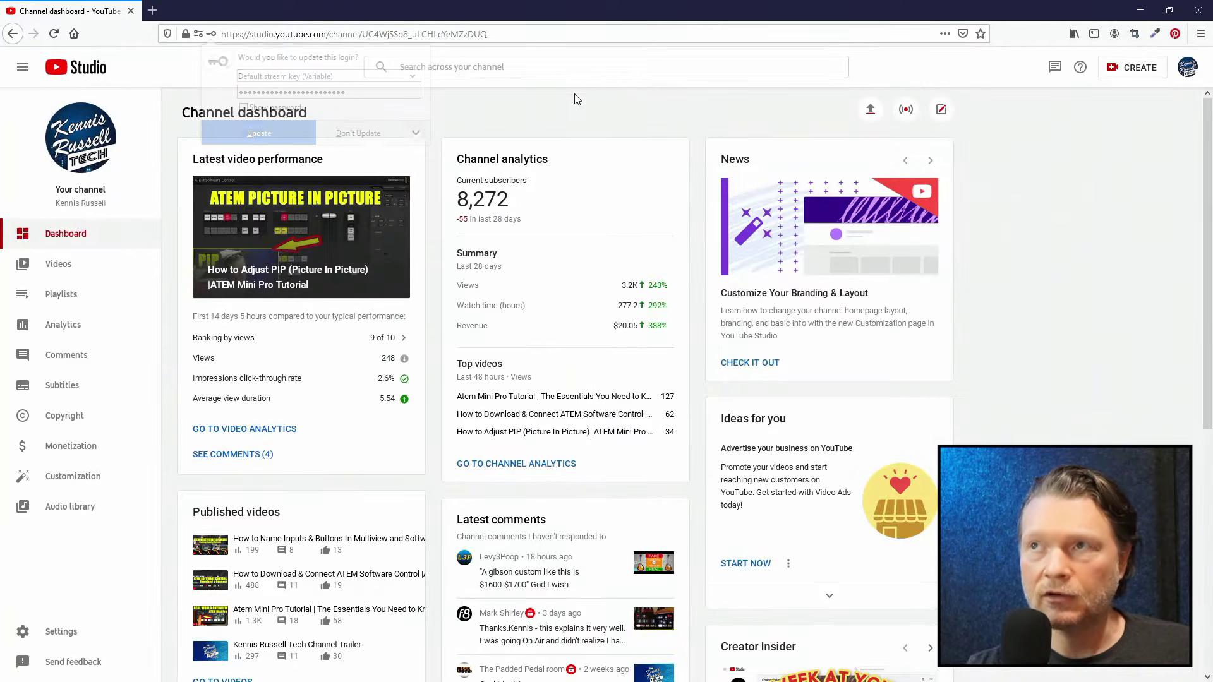
left_click(1153, 67)
left_click(1102, 114)
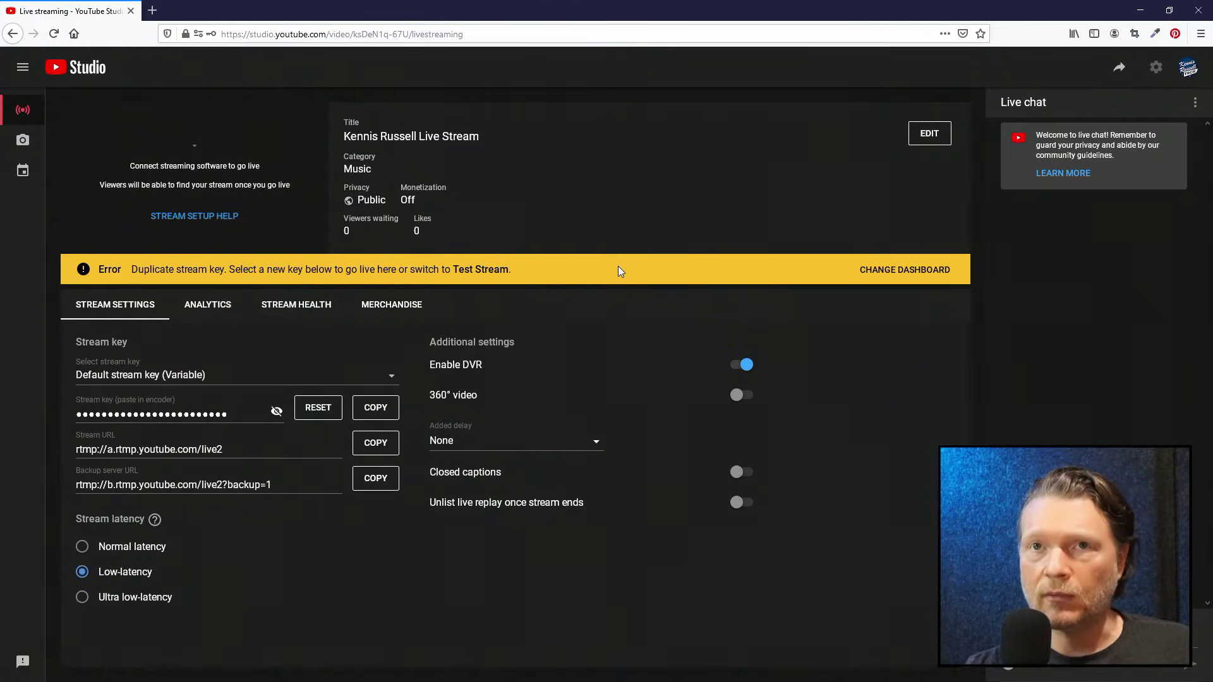
left_click(894, 271)
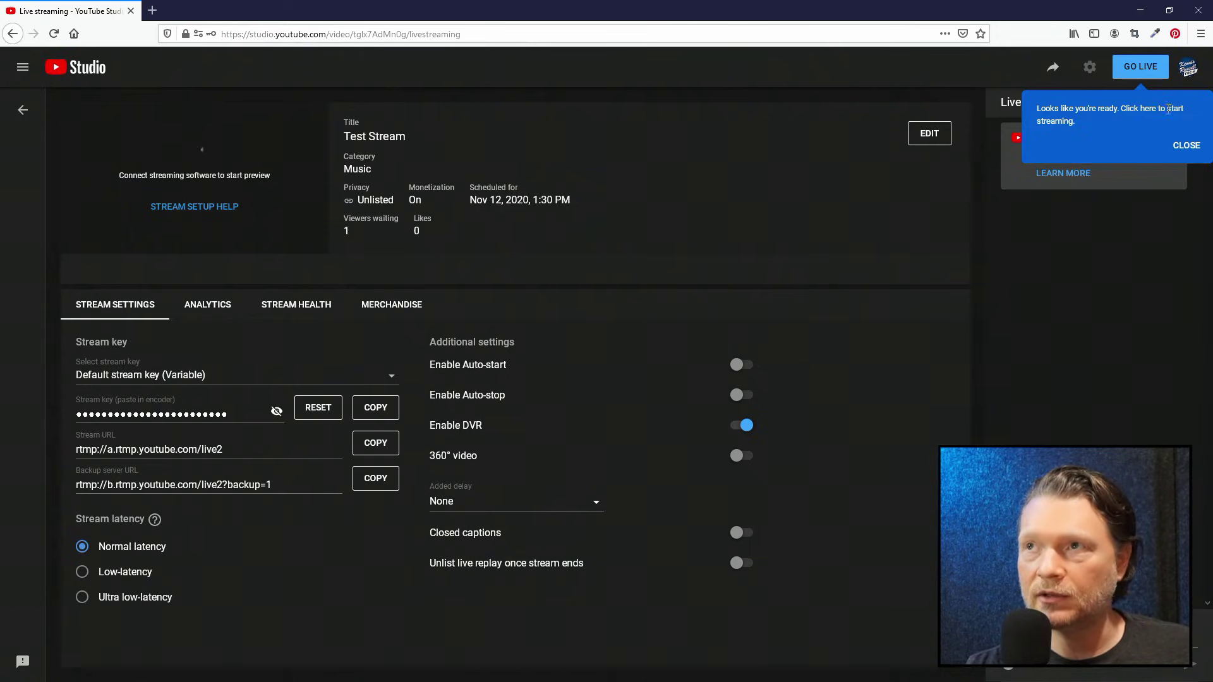
left_click(1187, 146)
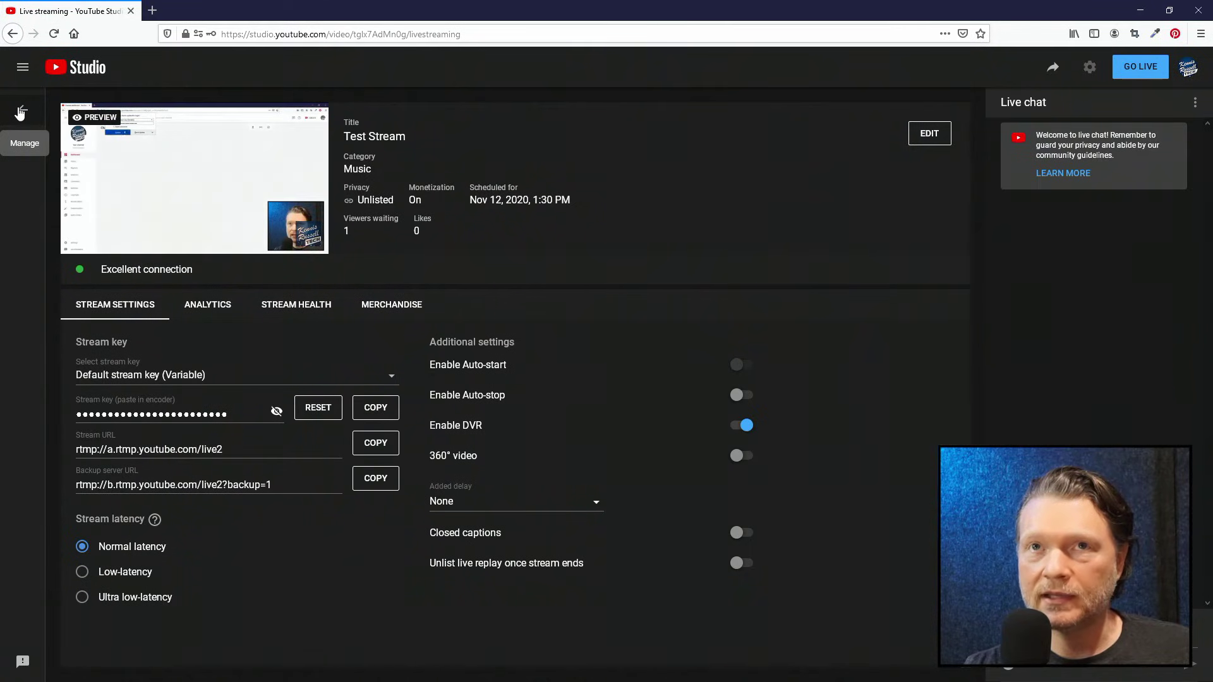
Step: Select Test Stream under Videos > Live and delete it forever, acknowledging the permanent deletion
left_click(58, 70)
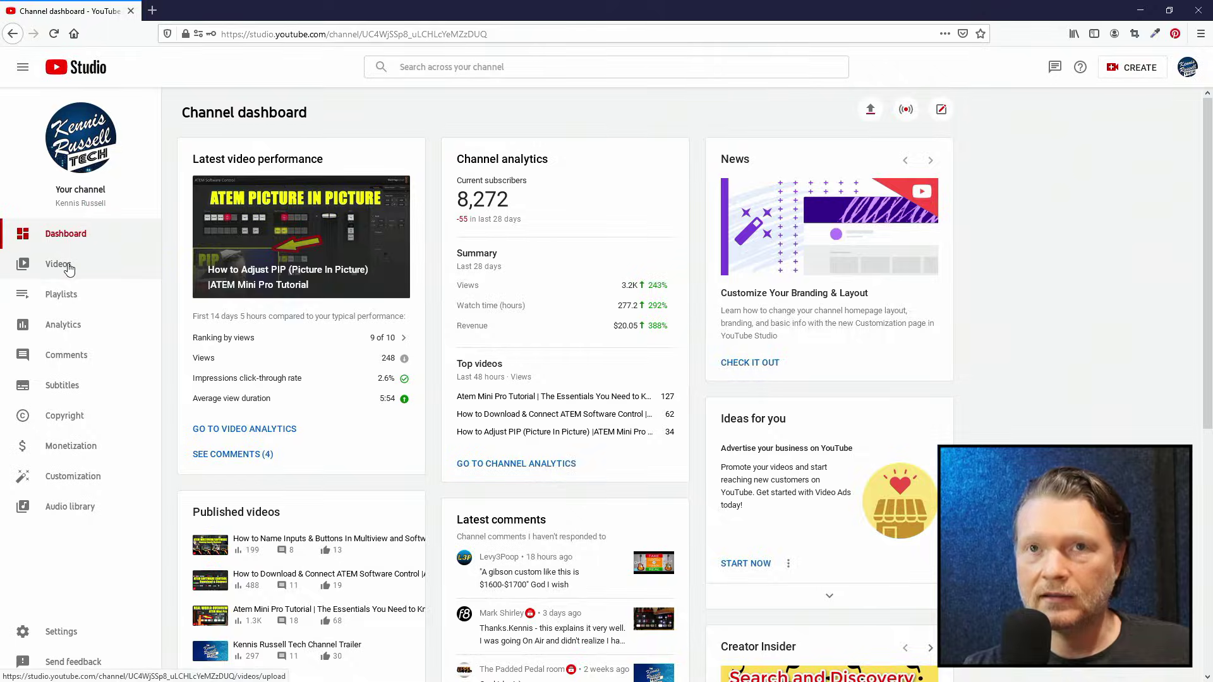
left_click(64, 265)
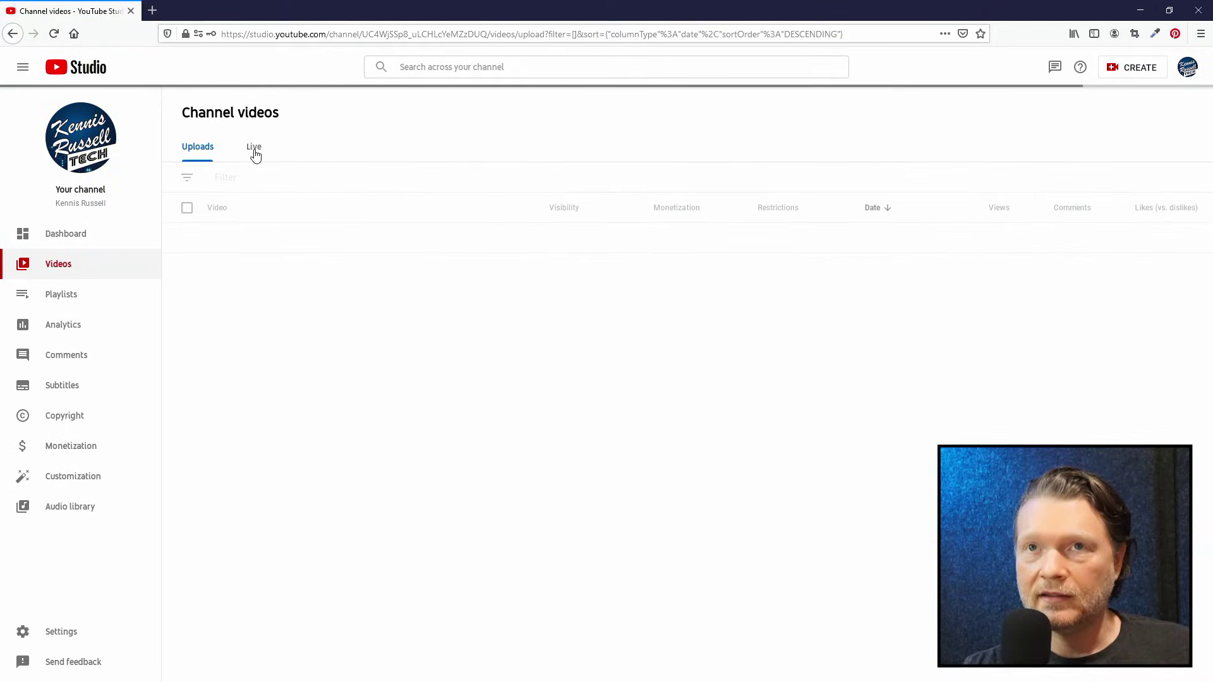
left_click(256, 151)
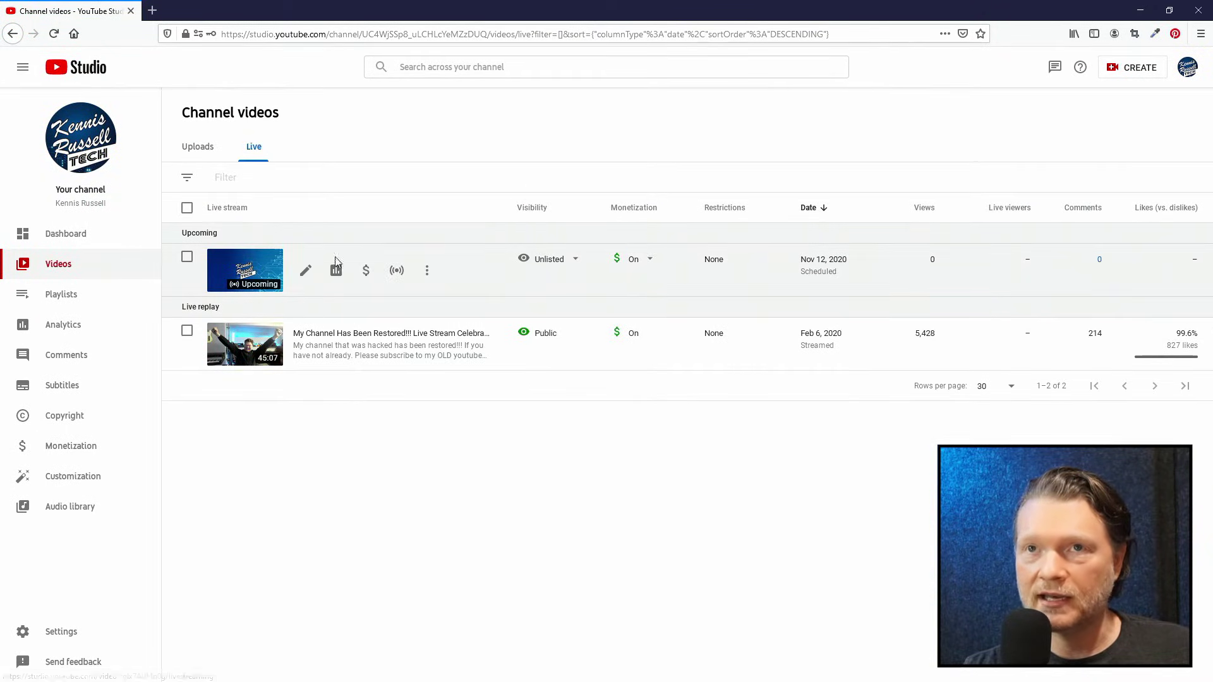
left_click(187, 257)
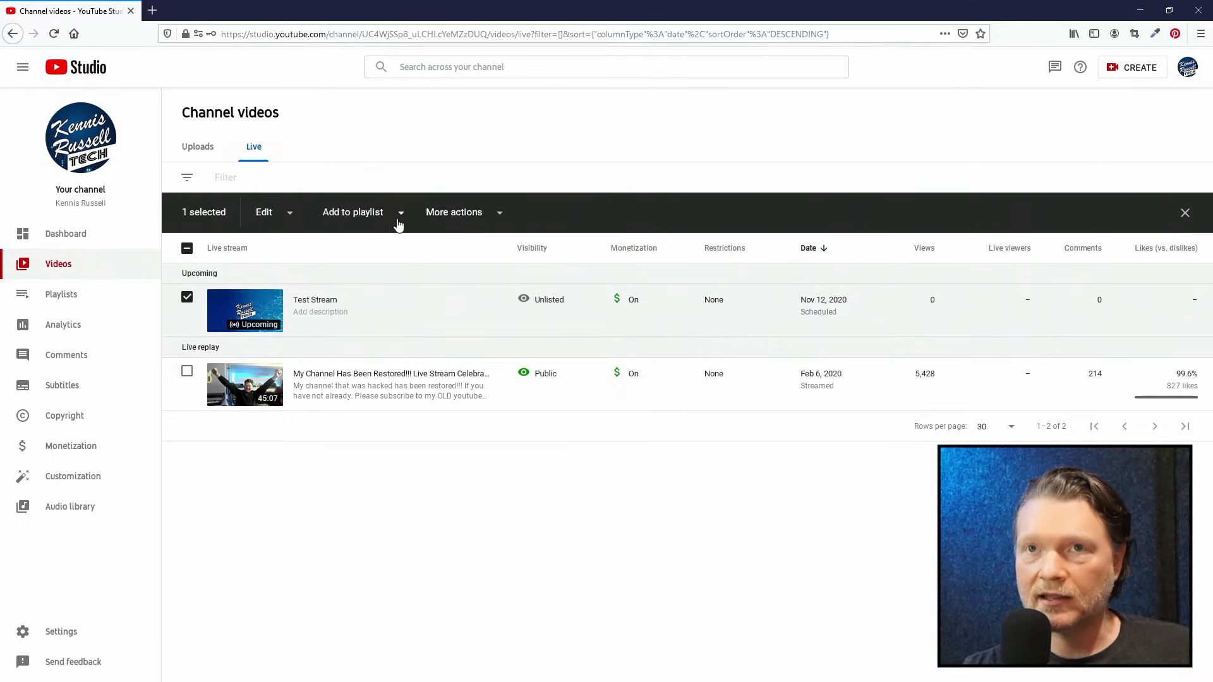
left_click(468, 214)
left_click(471, 215)
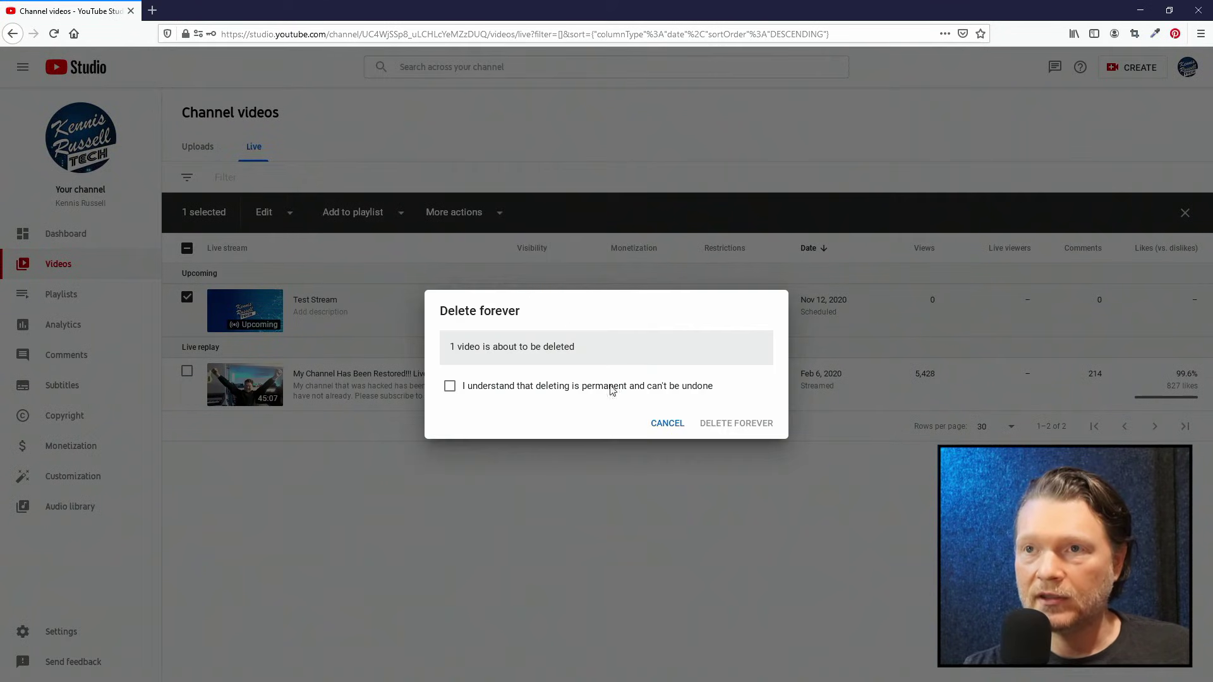
left_click(509, 387)
left_click(724, 423)
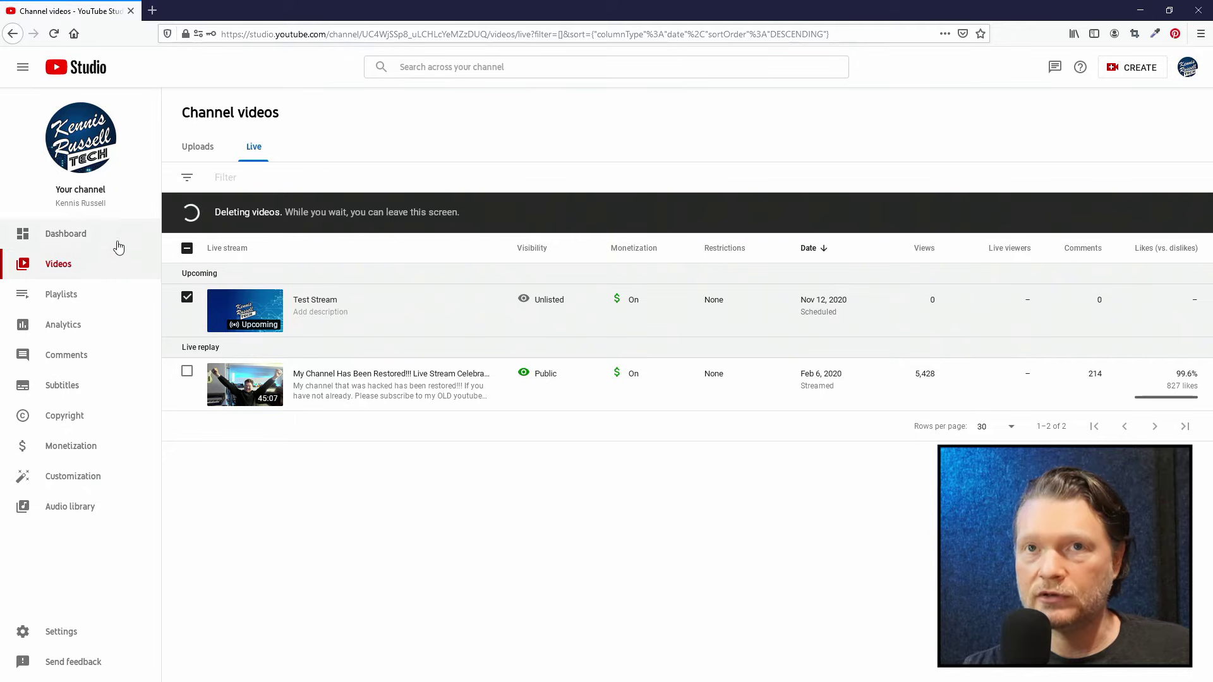
Step: Switch between the Uploads and Live lists to check the deletion's progress
left_click(197, 148)
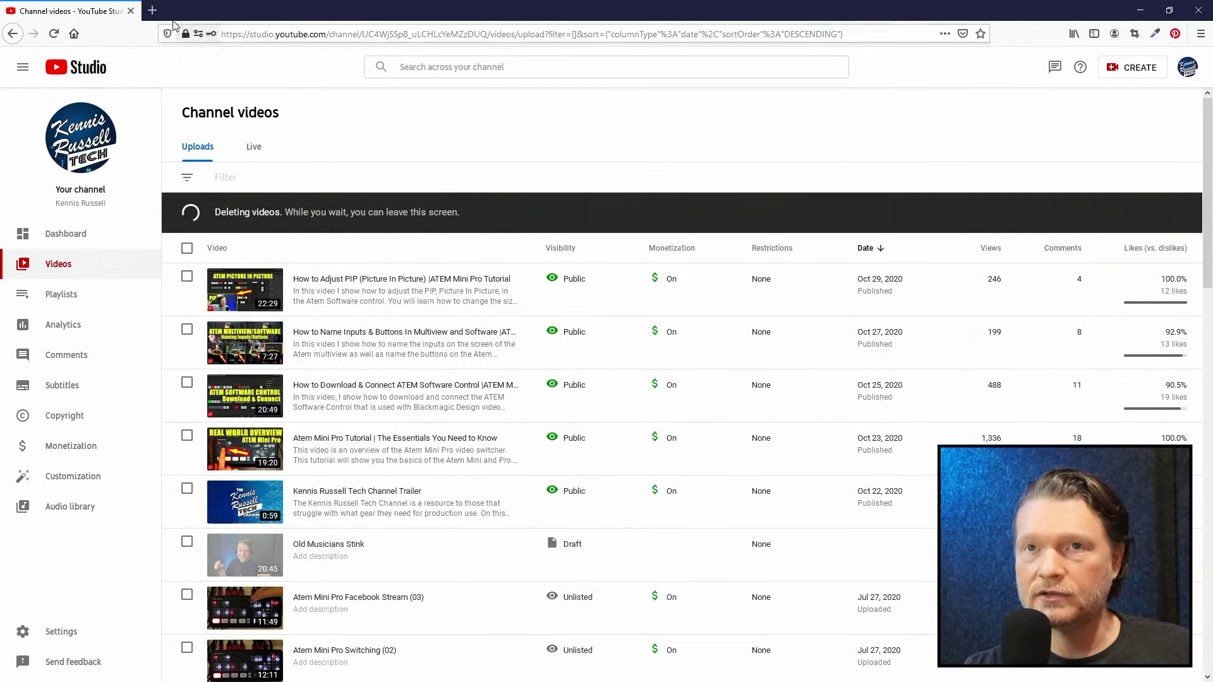
left_click(259, 148)
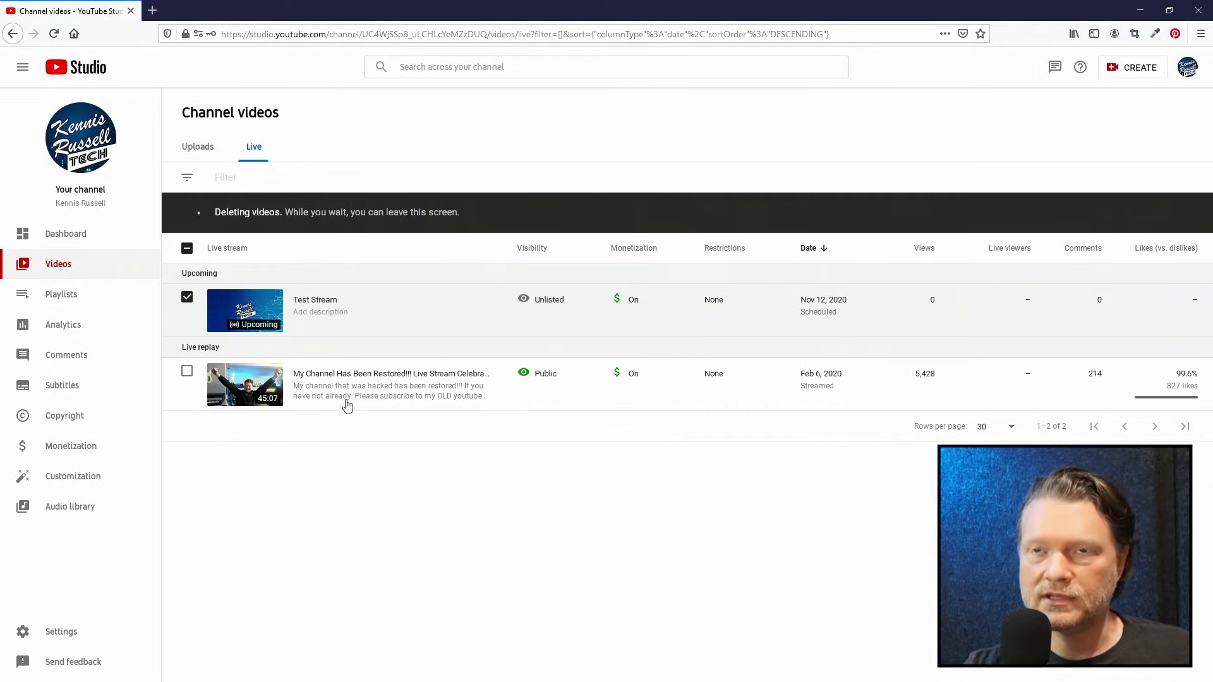
mouse_move(396, 311)
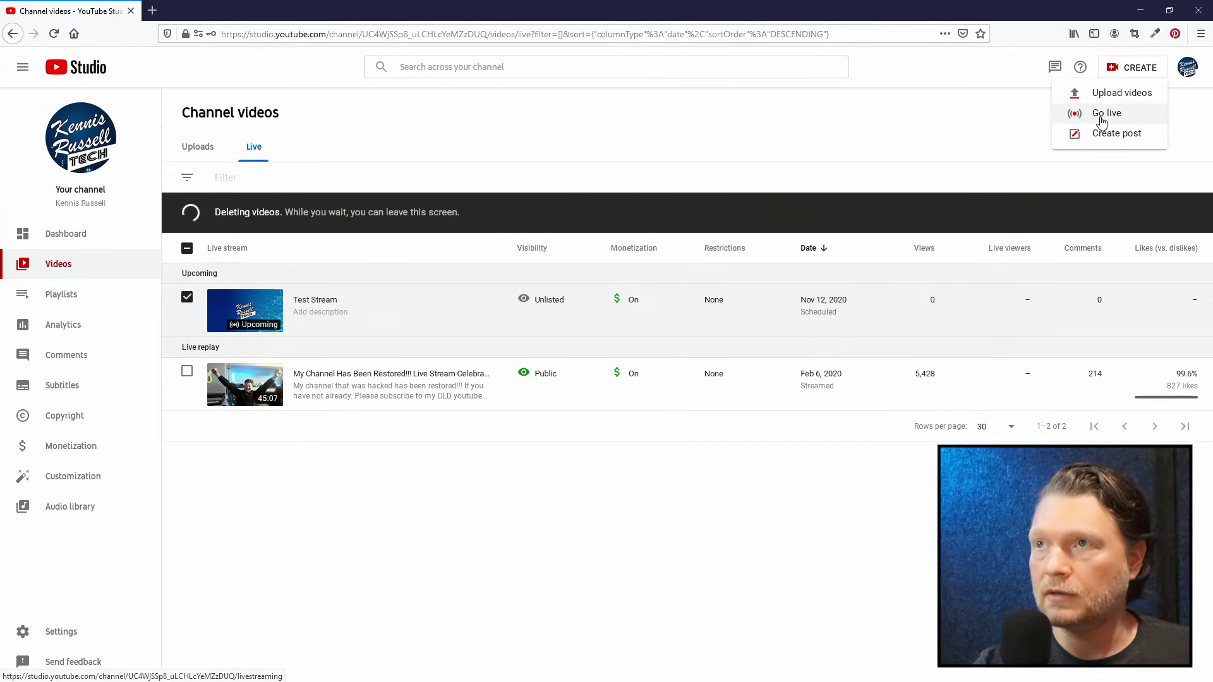
Step: Open the Go live page for the new stream and bring up its Edit settings dialog
left_click(1101, 117)
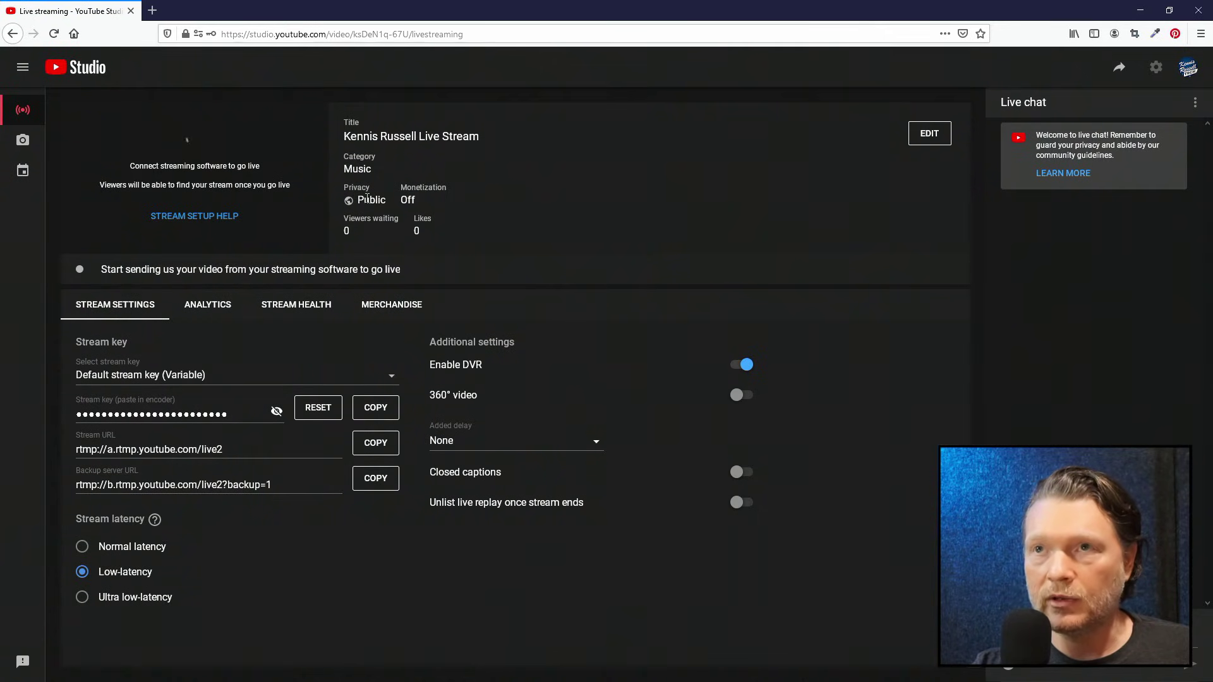
left_click(929, 133)
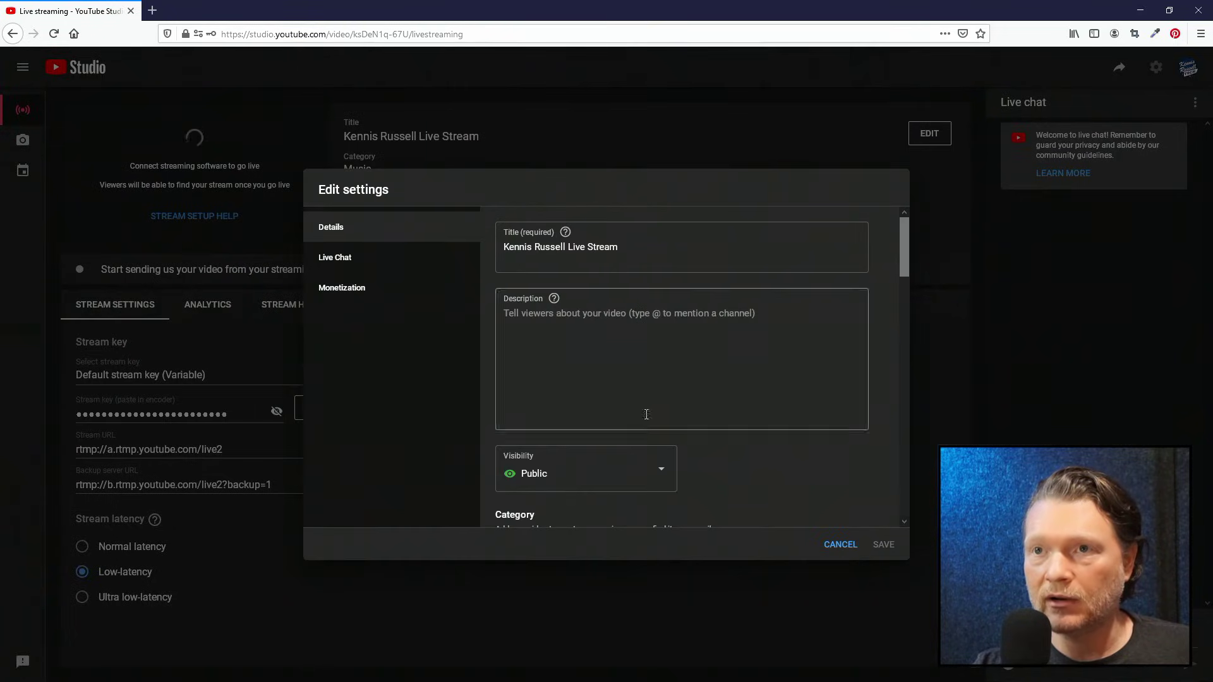
Step: Change the stream's visibility from Public to Unlisted and save the settings
left_click(614, 473)
scroll(597, 474, "down", 5)
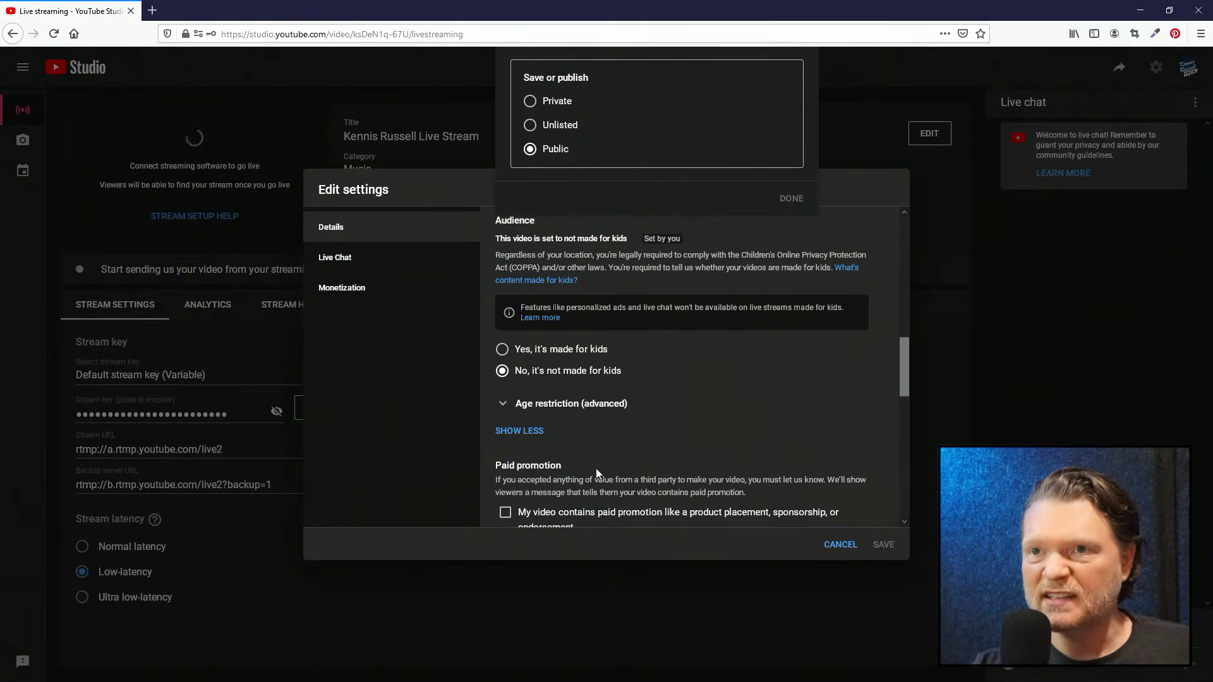
left_click(550, 126)
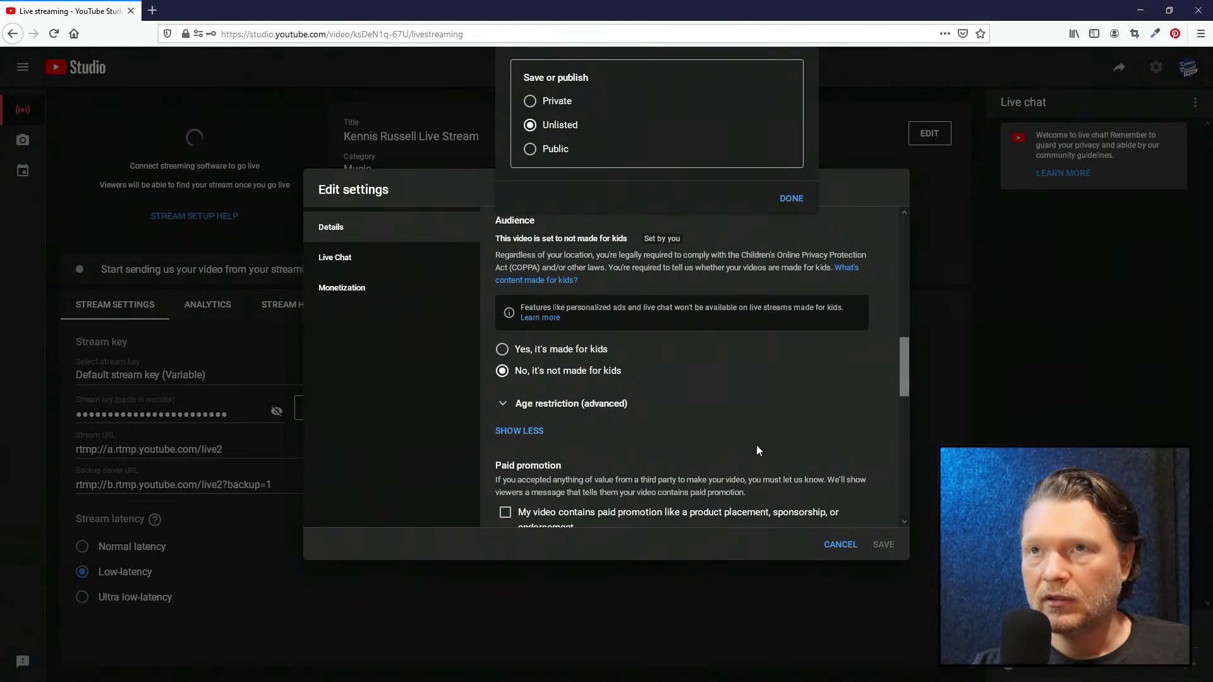
left_click(792, 199)
left_click(884, 545)
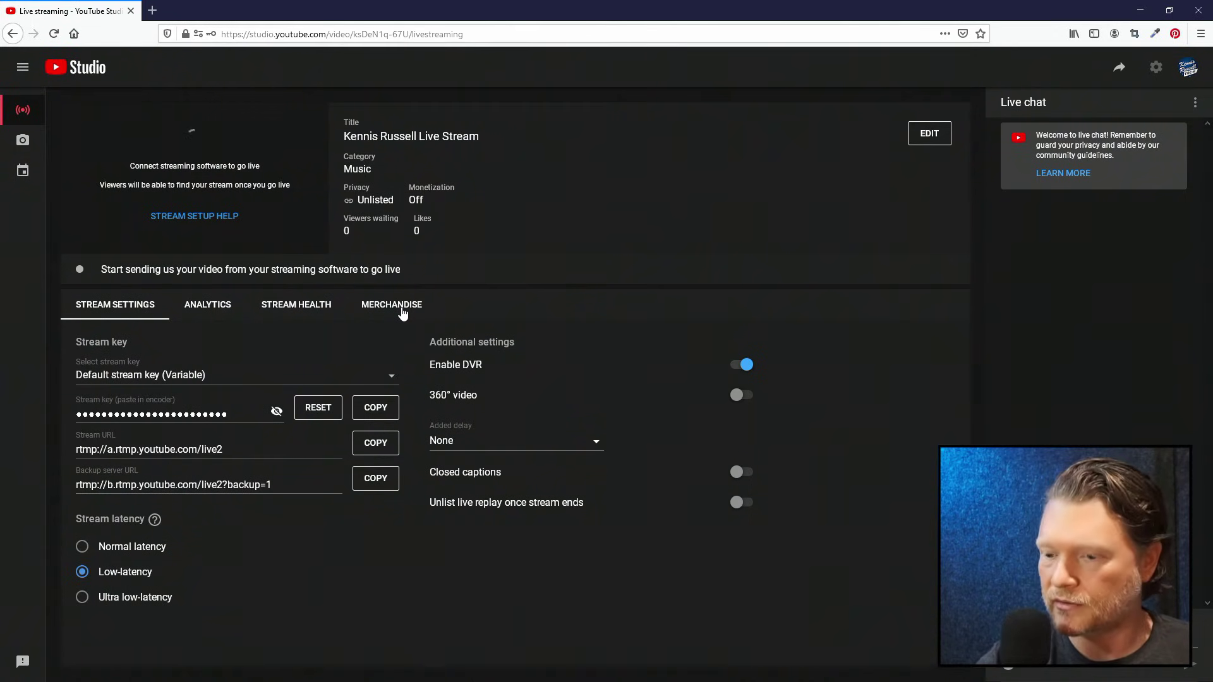
Step: Arrange ATEM beside a smaller Studio window, dismiss the update error, and start streaming ON AIR
double_click(536, 8)
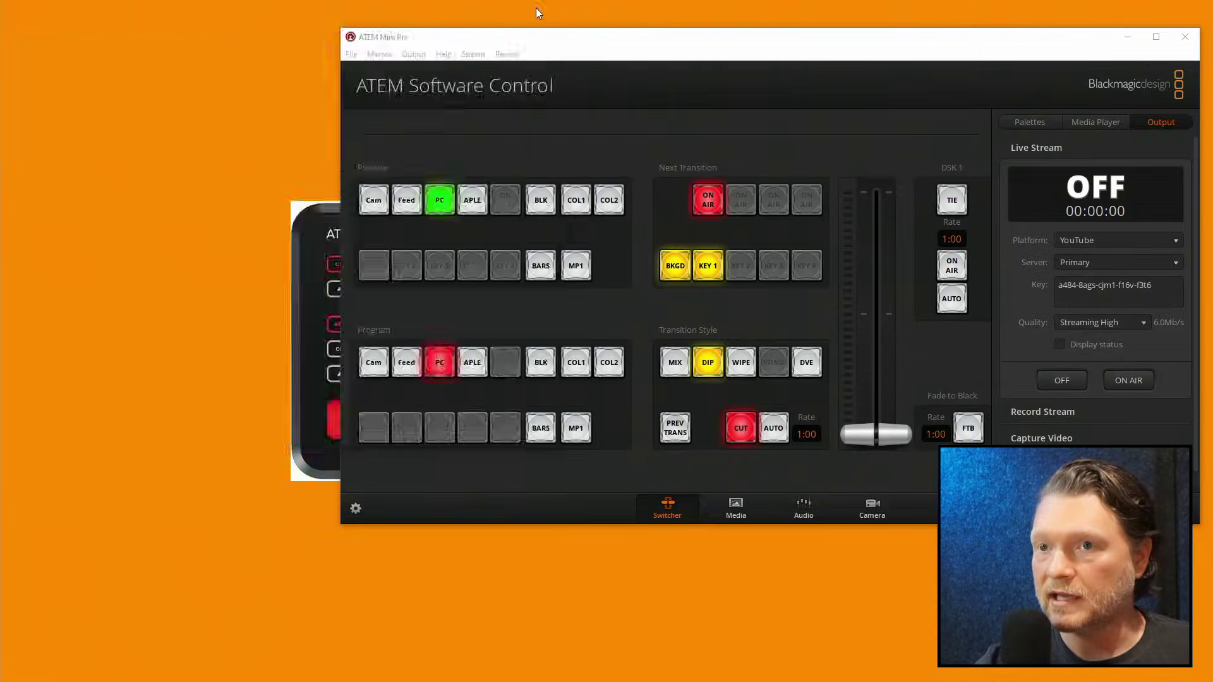
left_click(778, 46)
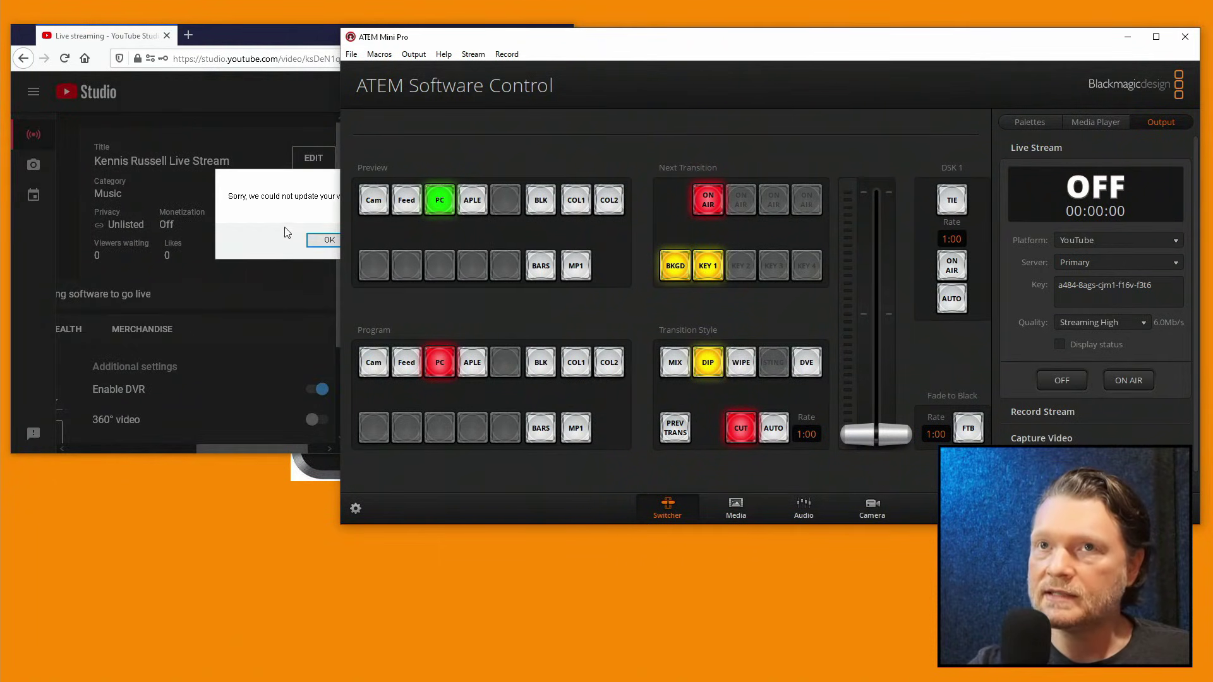
left_click(288, 233)
left_click(331, 240)
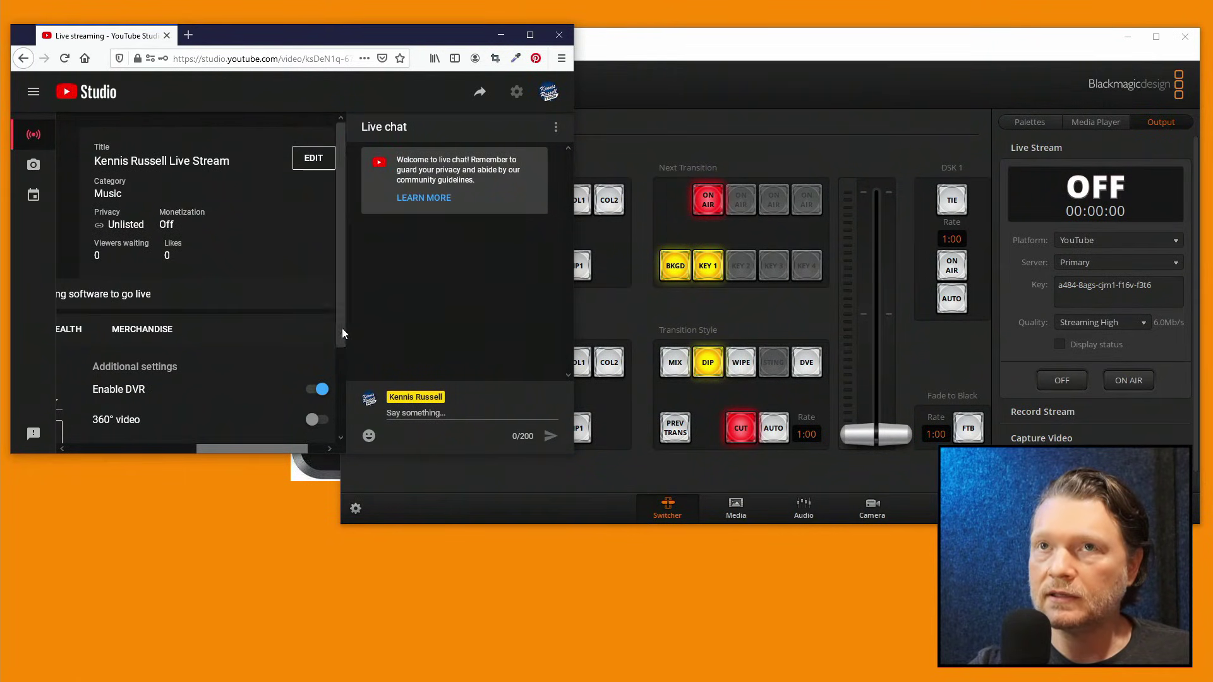
double_click(430, 29)
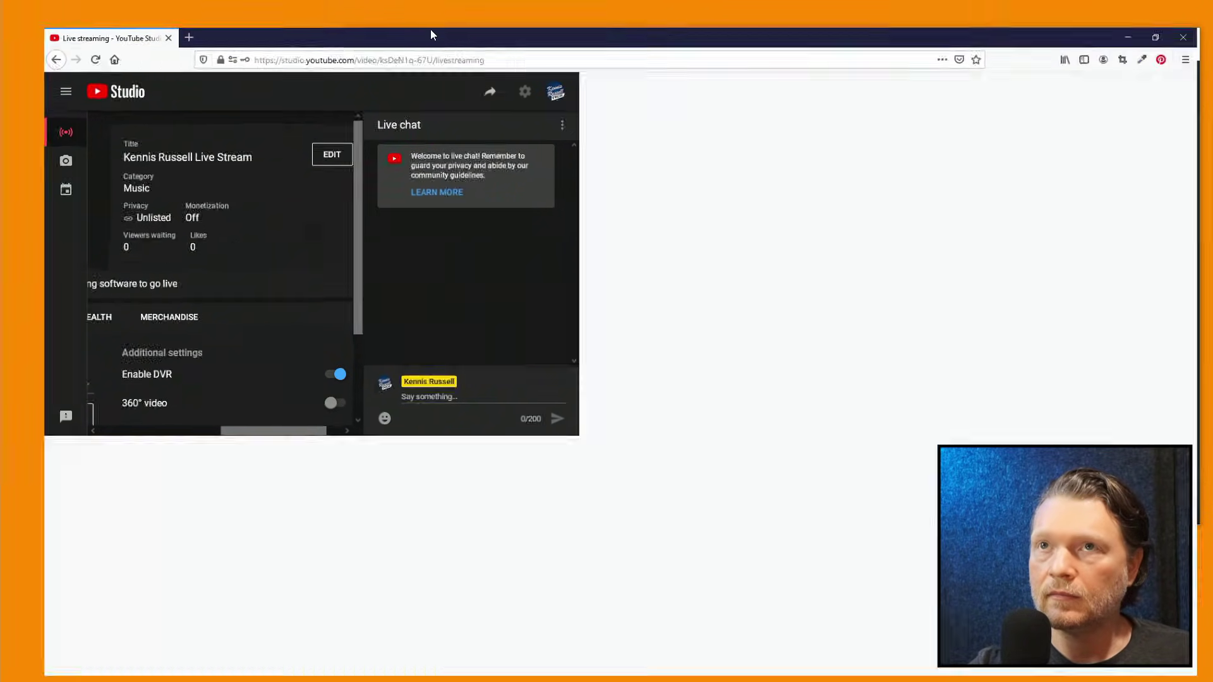
double_click(404, 5)
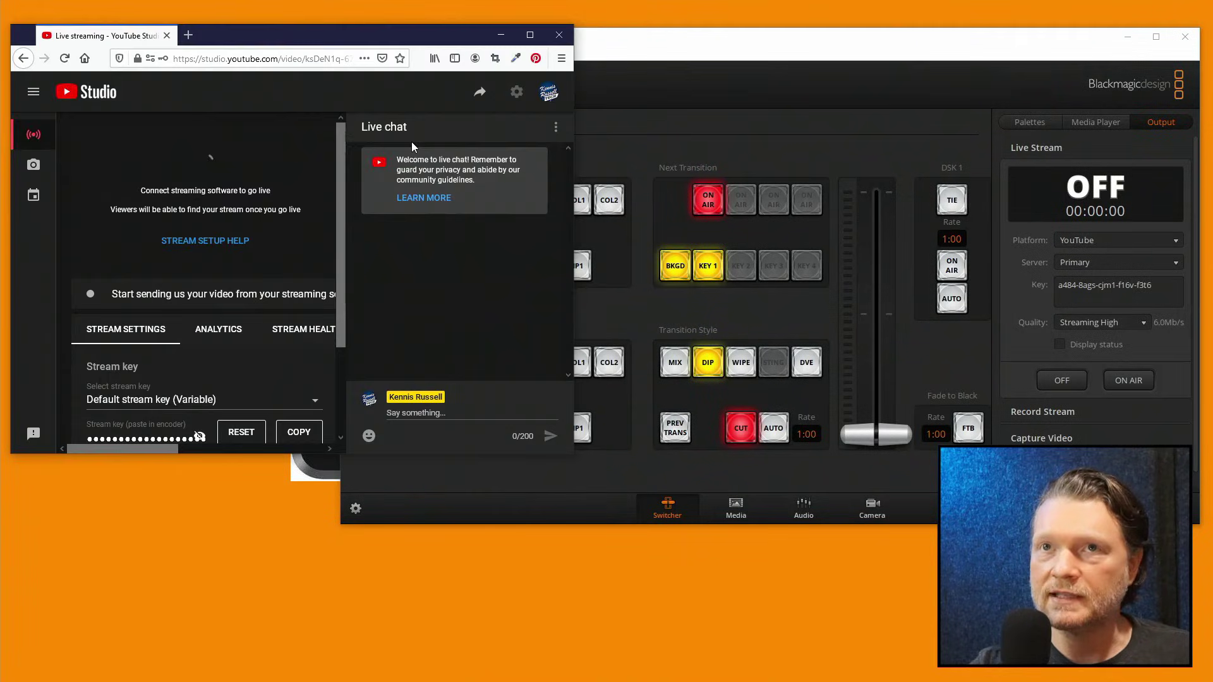
left_click(1129, 382)
Step: Bring YouTube Studio forward to watch the stream go live, then dismiss the stream markers tip
left_click(254, 51)
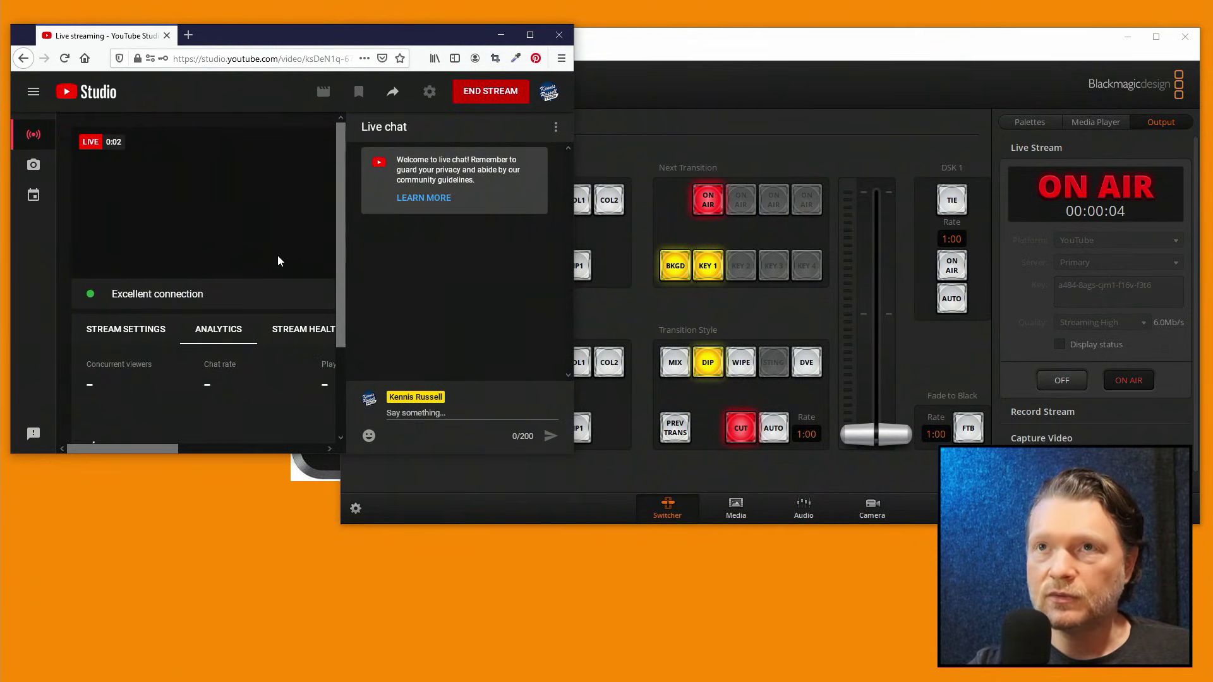
left_click(529, 35)
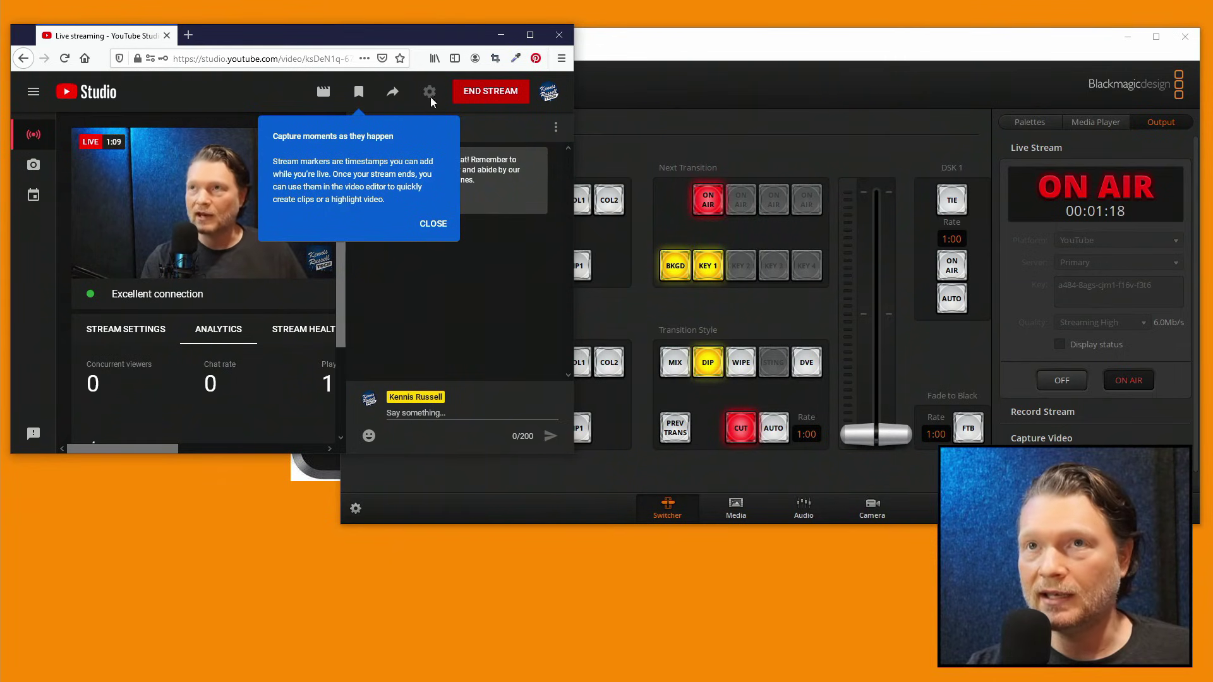
left_click(434, 224)
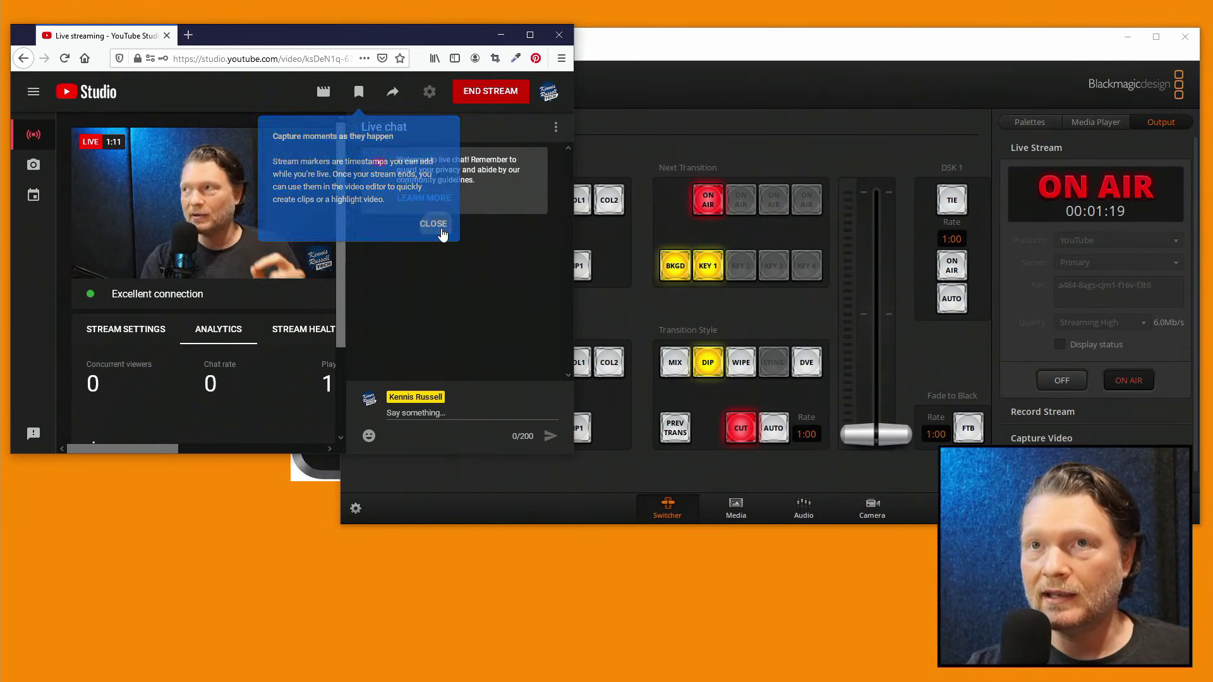
Step: End and confirm the broadcast, then maximize the browser to view the 1:15, 1-playback summary
left_click(499, 93)
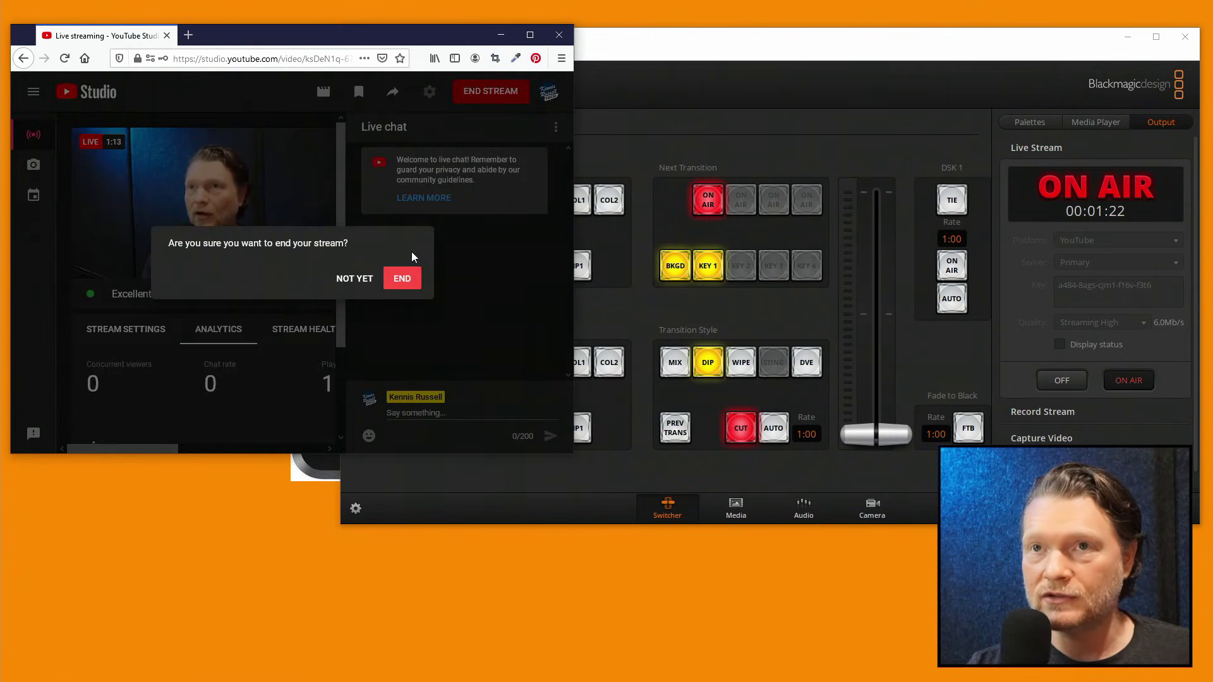
left_click(409, 279)
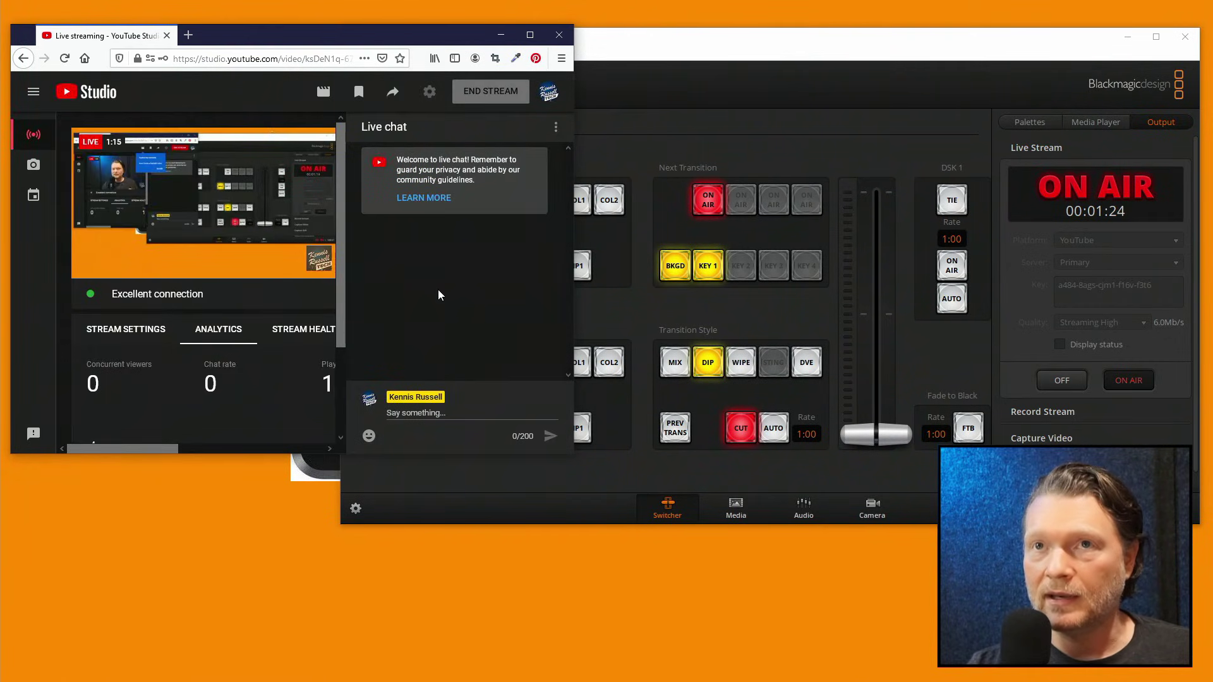
left_click(408, 376)
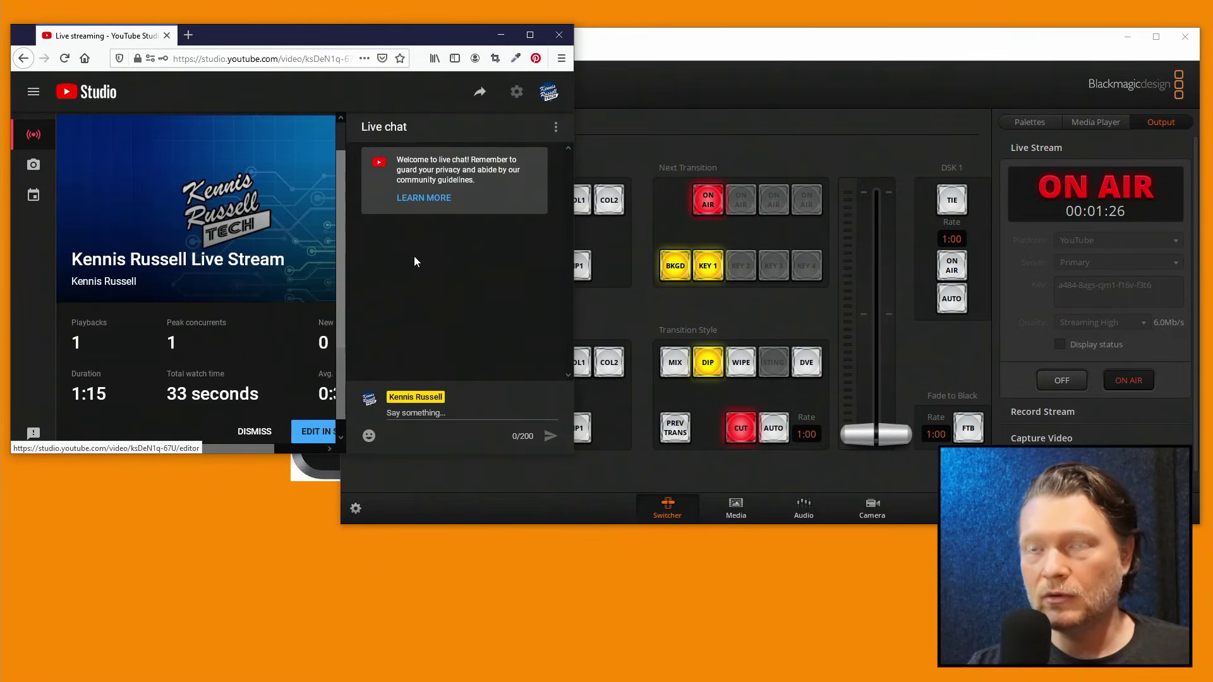
left_click(530, 36)
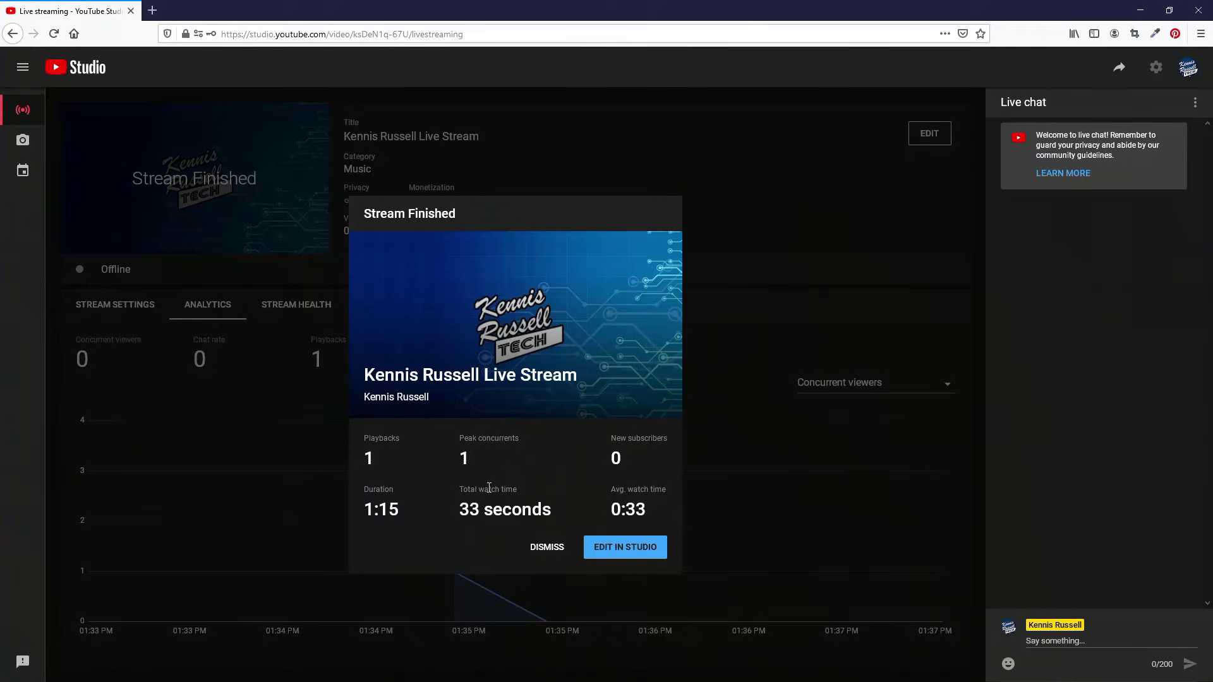
Step: Open the finished live stream in the Studio video editor via EDIT IN STUDIO
left_click(608, 547)
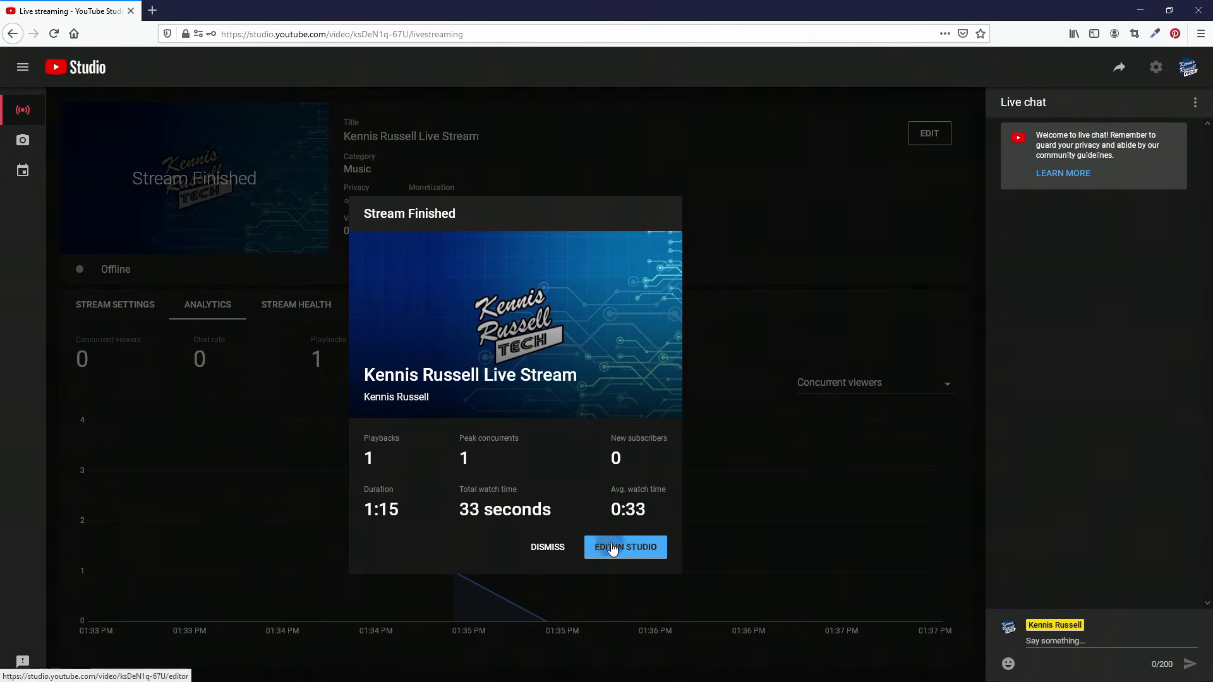